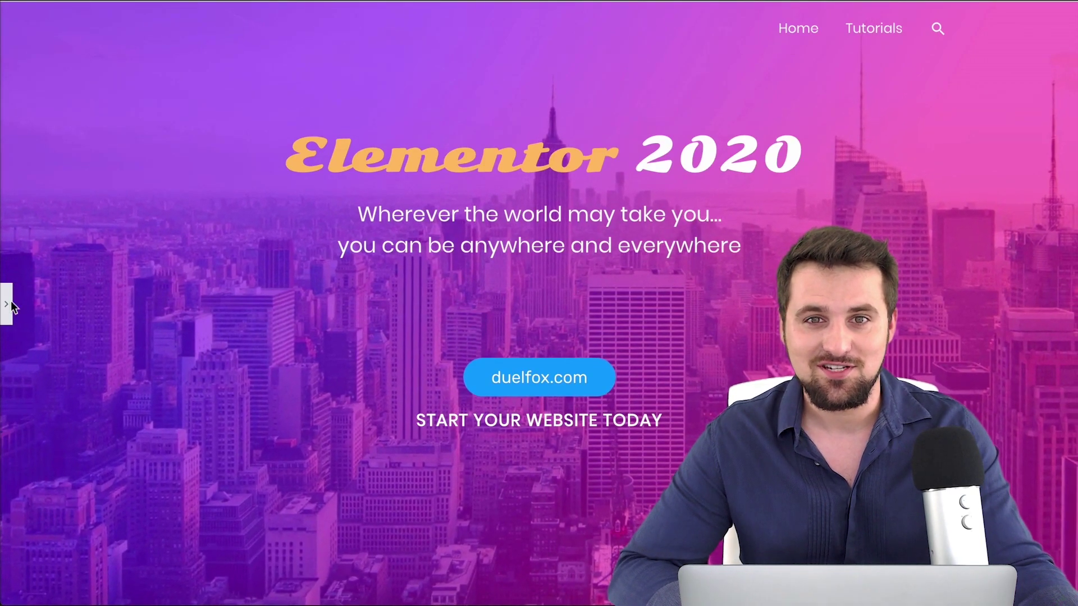
Toggle the Elementor editor panel to preview the empty Tutorials page at full width.
click(6, 304)
drag(244, 120, 245, 544)
click(254, 304)
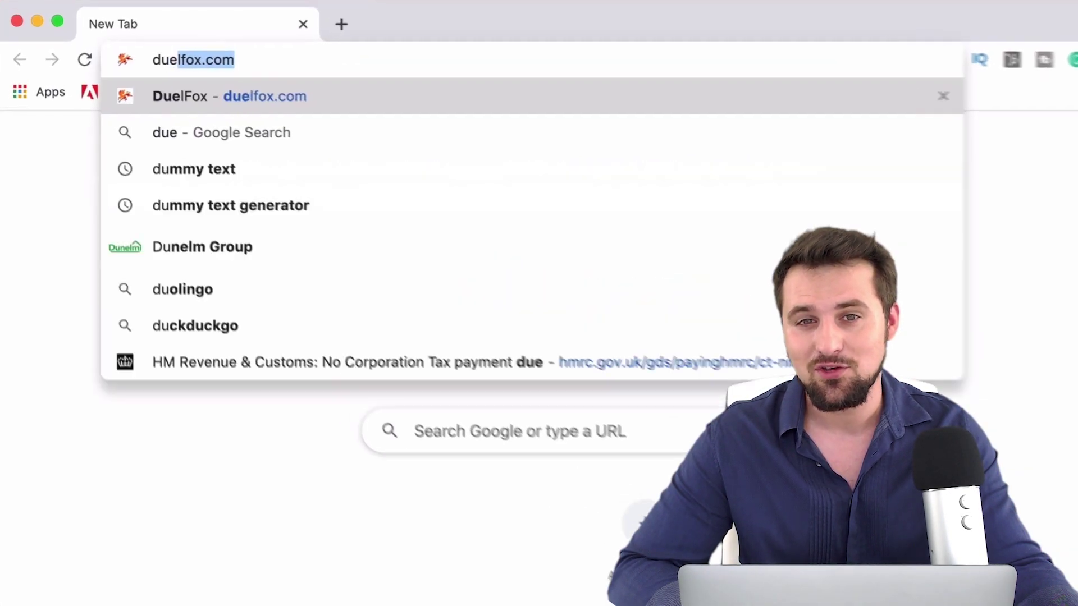
Load duelfox.com/elementor and scroll down Elementor's pricing page.
text(lfox.com)
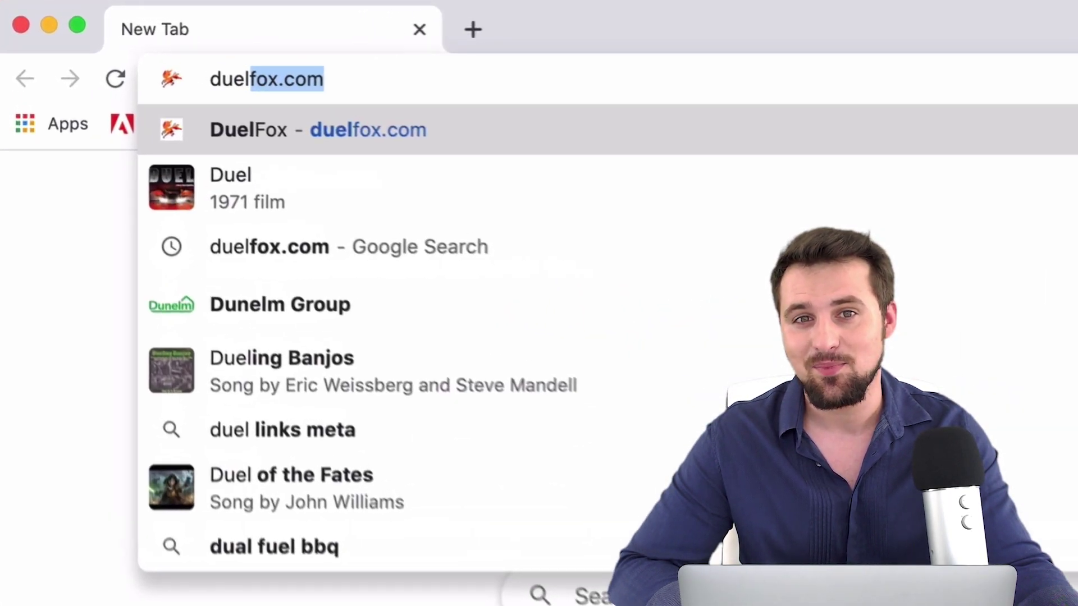
text(/elementor)
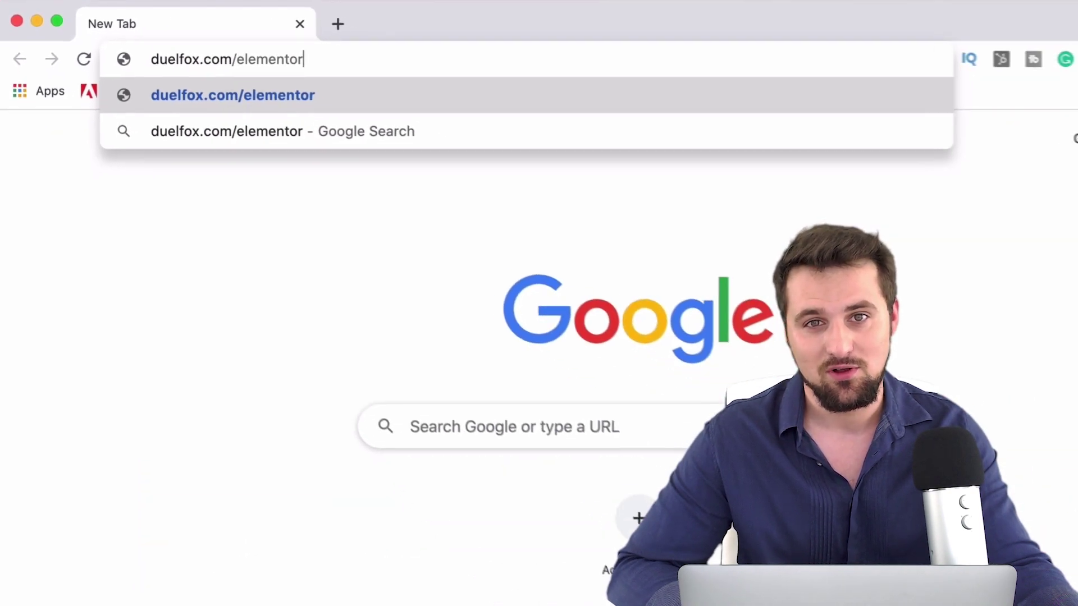
key(Return)
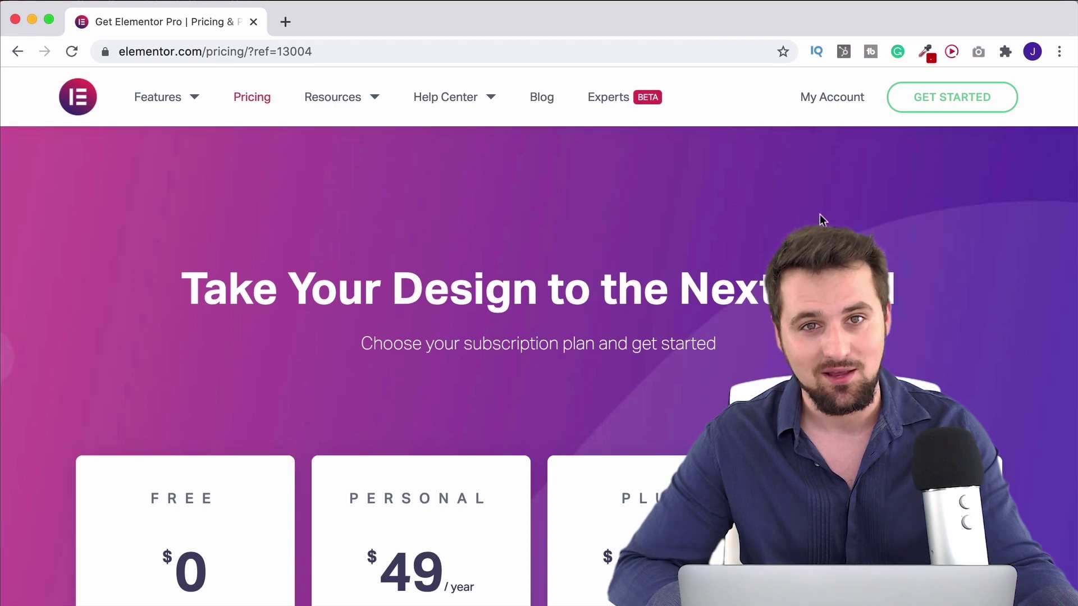
scroll(307, 310, down, 10)
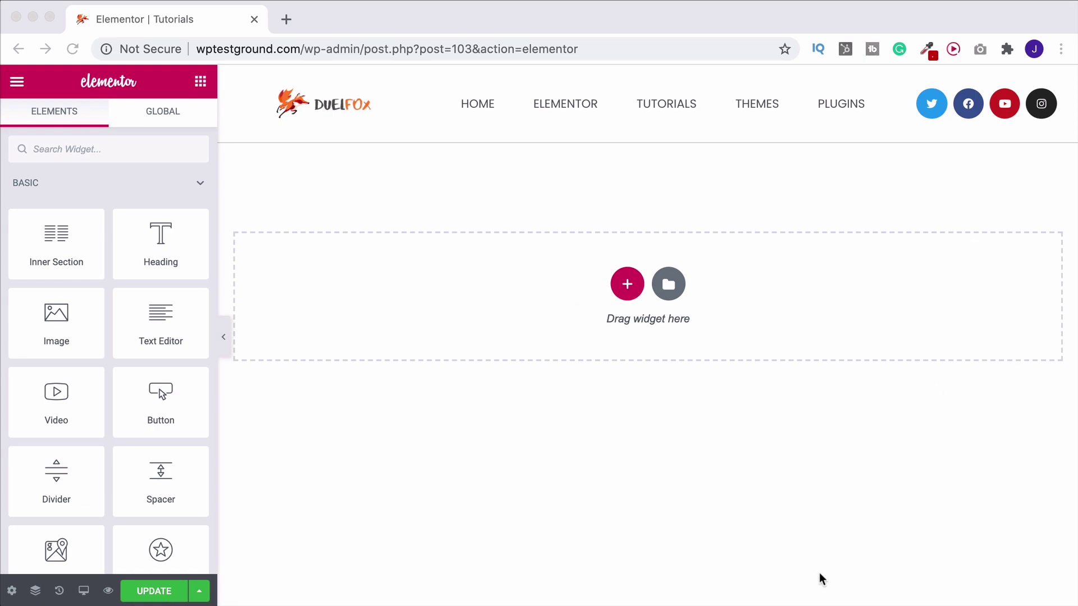
Search 'wpbegginer' in a new tab and scroll through the WPBeginner homepage and its sidebar.
click(287, 21)
text(wpbegginer)
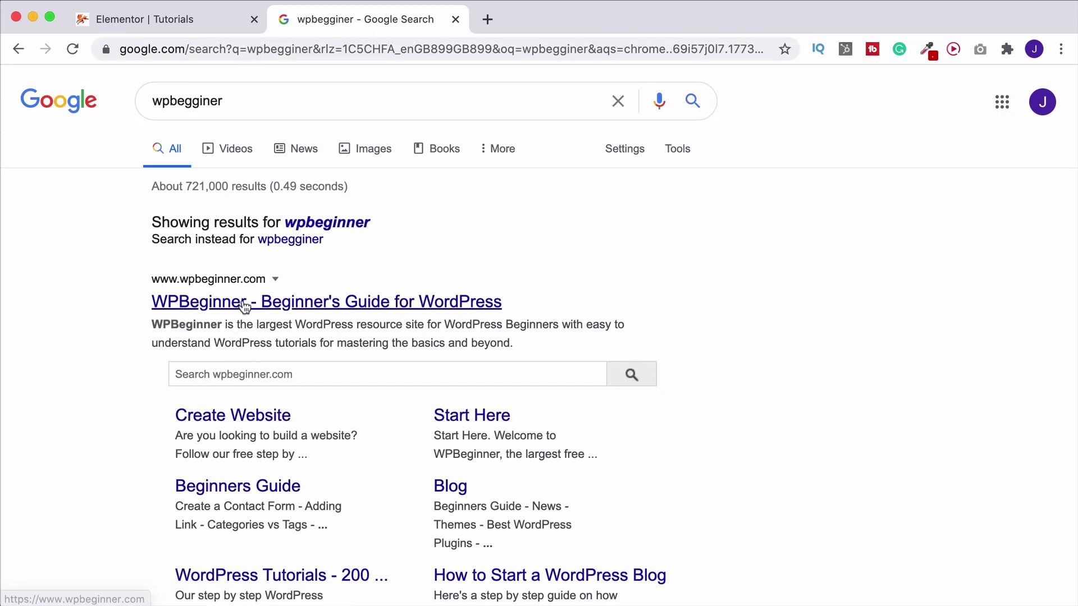
click(189, 303)
scroll(856, 314, down, 20)
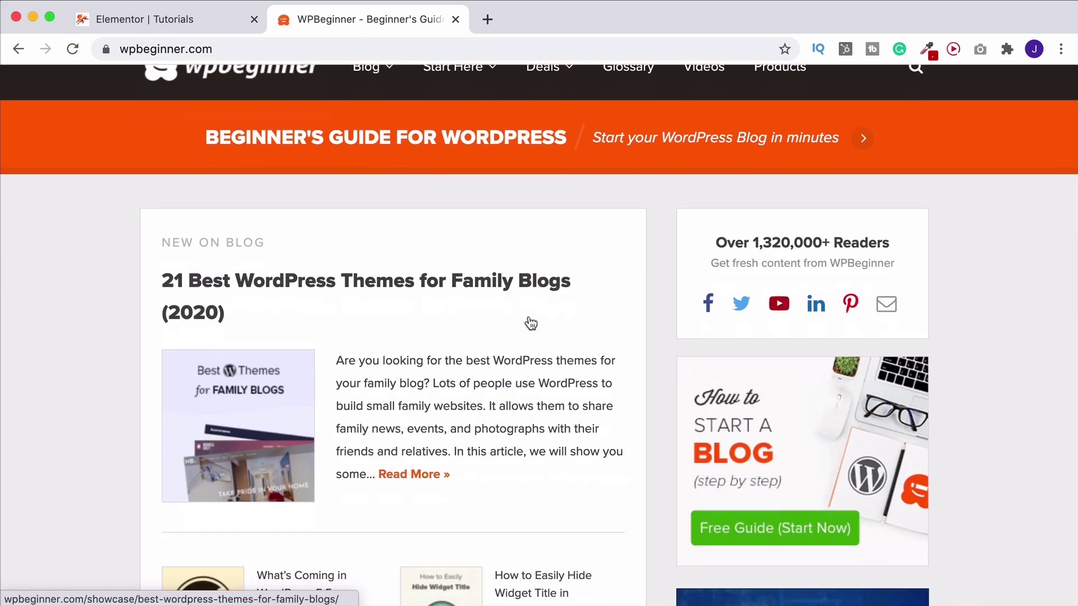
scroll(856, 314, down, 5)
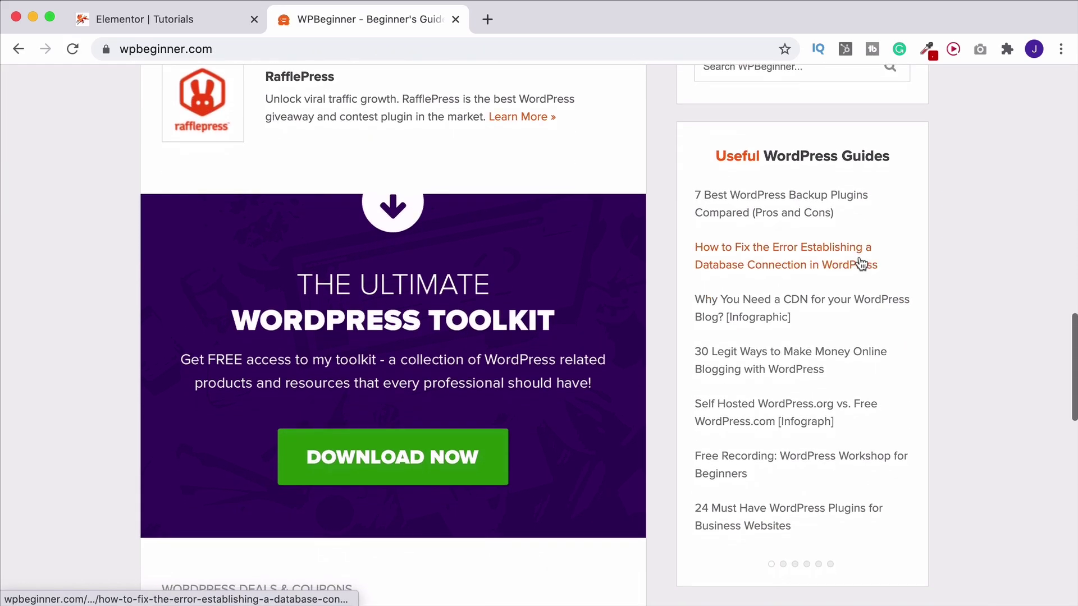
scroll(815, 341, up, 20)
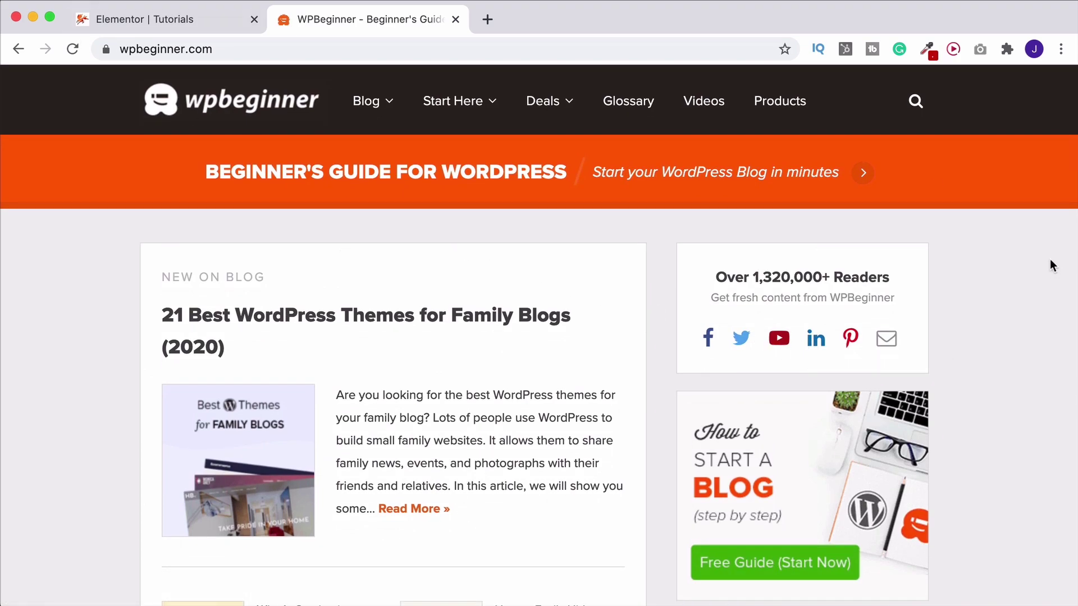
scroll(1005, 263, down, 5)
scroll(901, 273, up, 4)
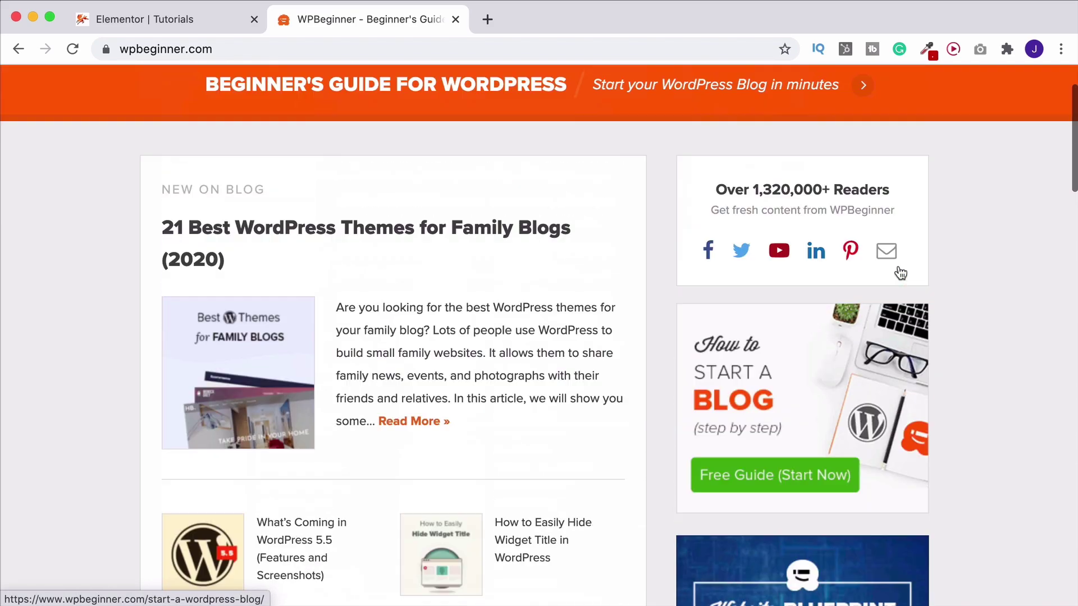
Close the WPBeginner tab and add a 66/33 two-column section to the Tutorials page.
click(236, 19)
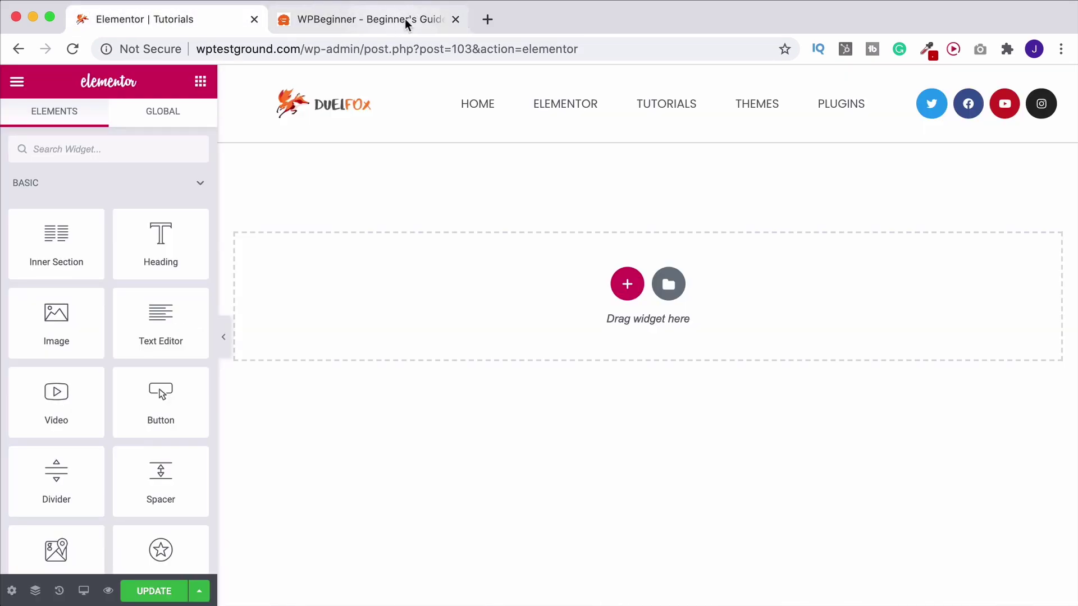
click(454, 19)
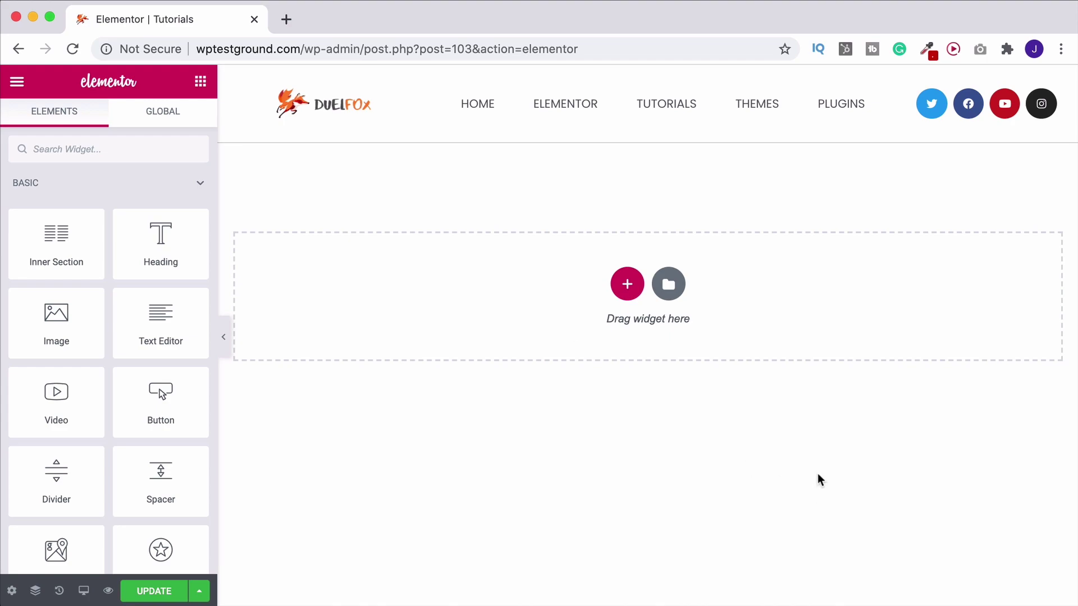
click(628, 285)
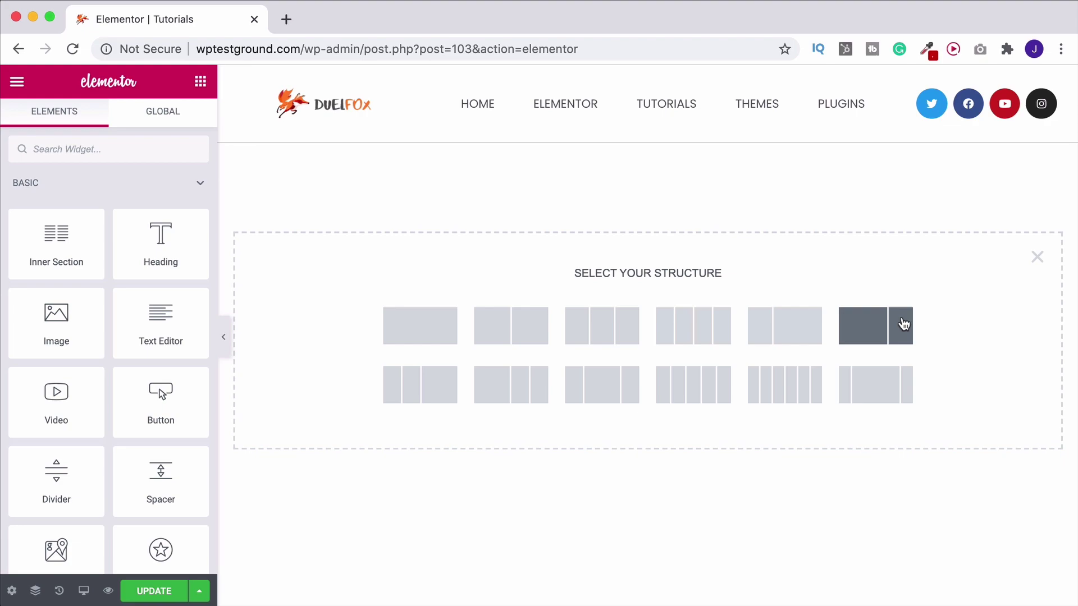
click(888, 327)
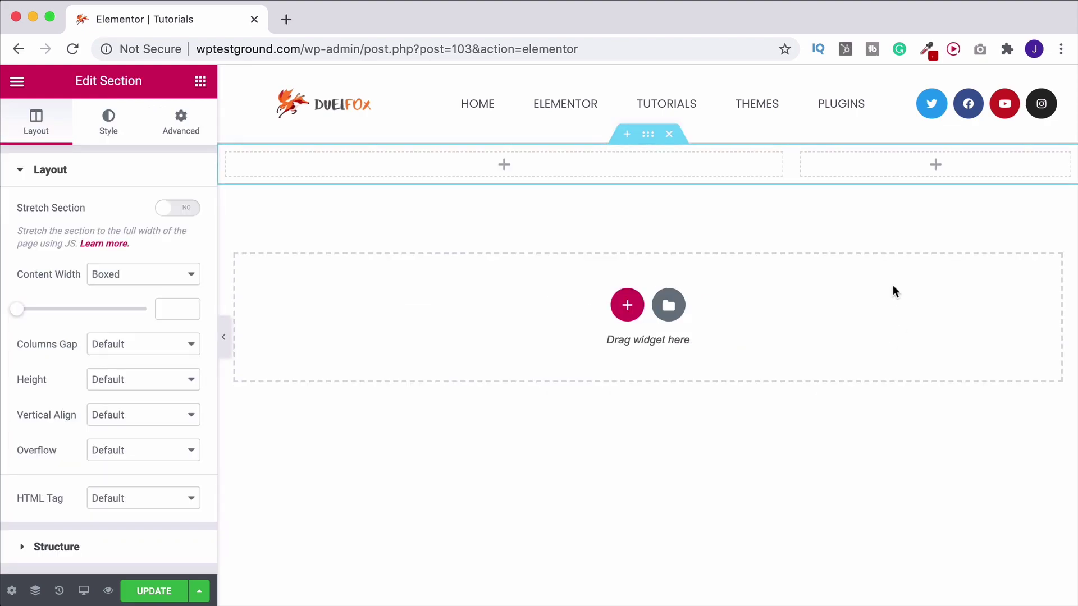
Drag a Sidebar widget into the narrow right column and set it to Main Sidebar.
click(200, 82)
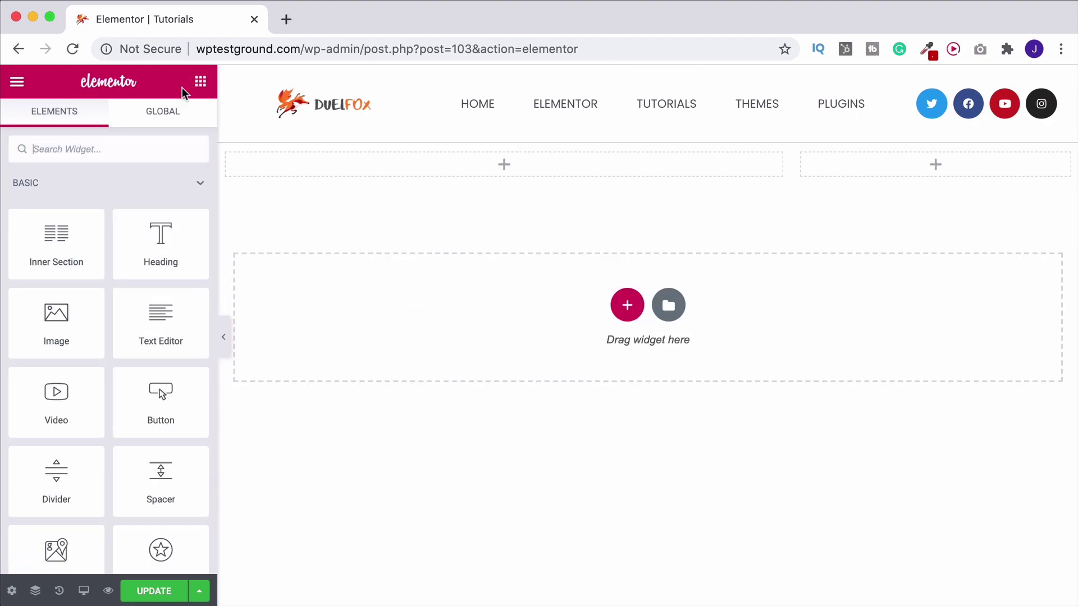
click(74, 156)
text(side)
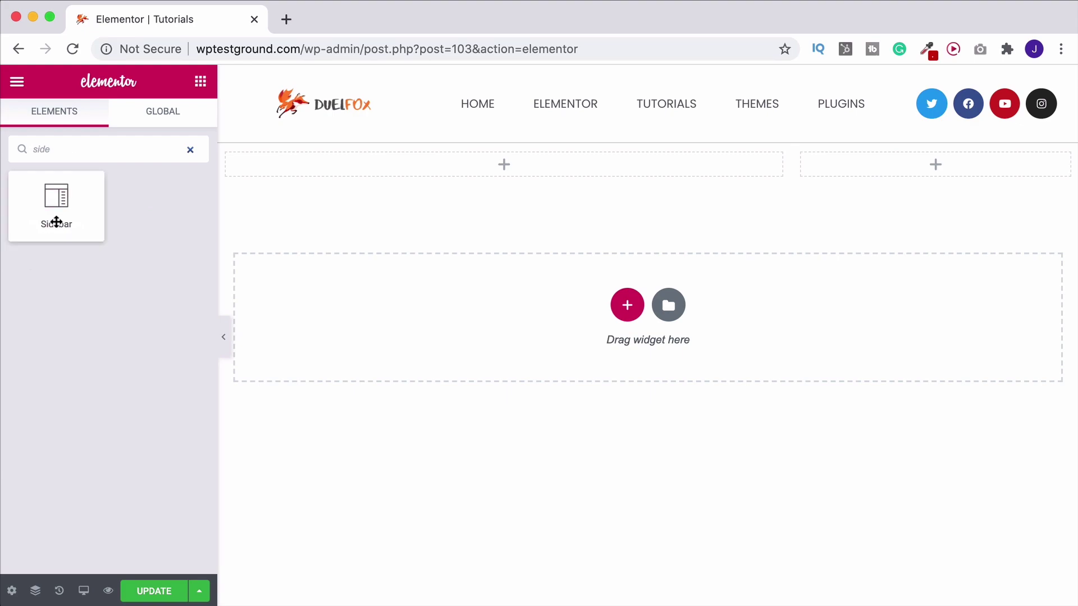
drag(57, 221, 934, 169)
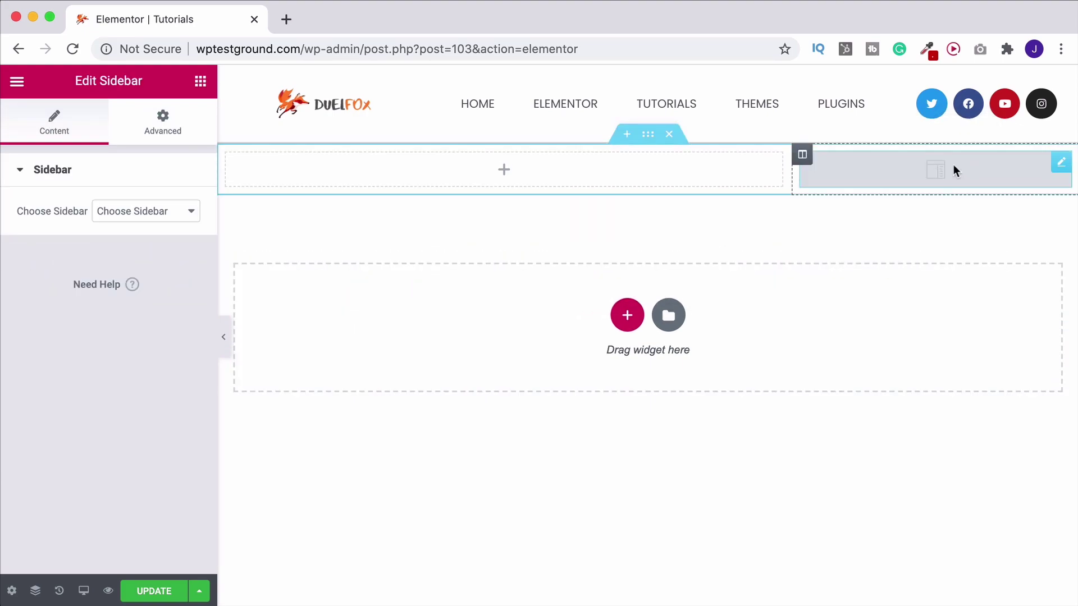
click(150, 224)
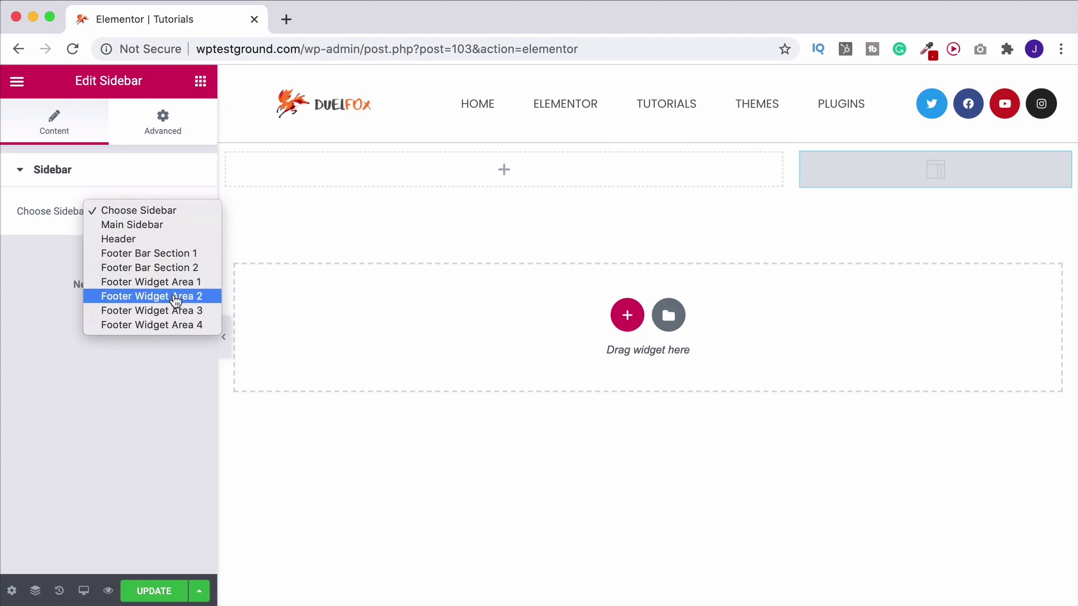
click(180, 225)
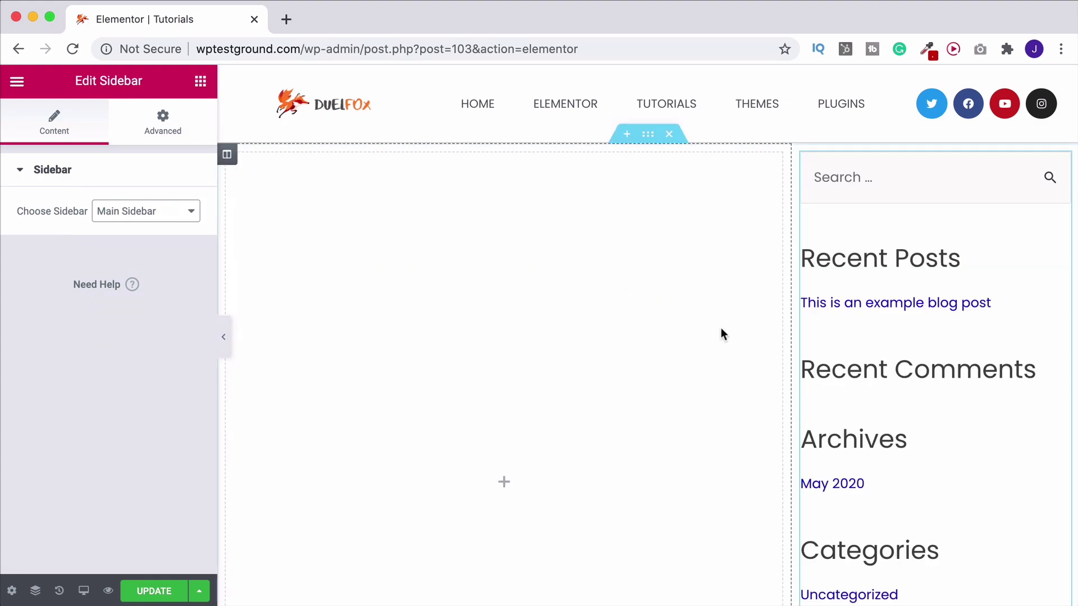
scroll(727, 323, down, 7)
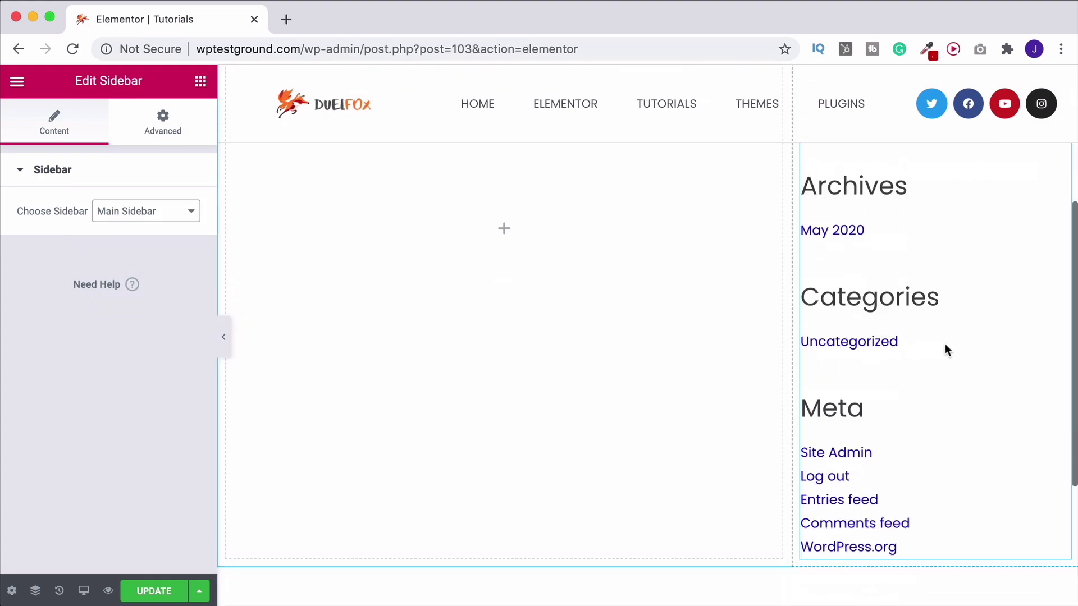
scroll(945, 325, up, 7)
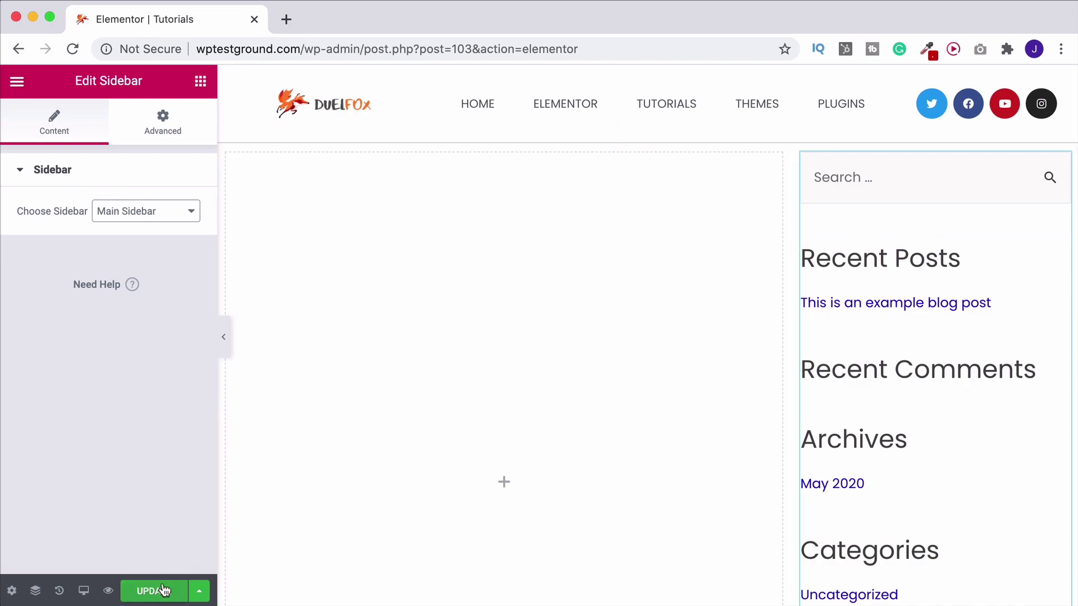
Exit the Elementor editor to the WordPress dashboard's Pages list.
click(17, 81)
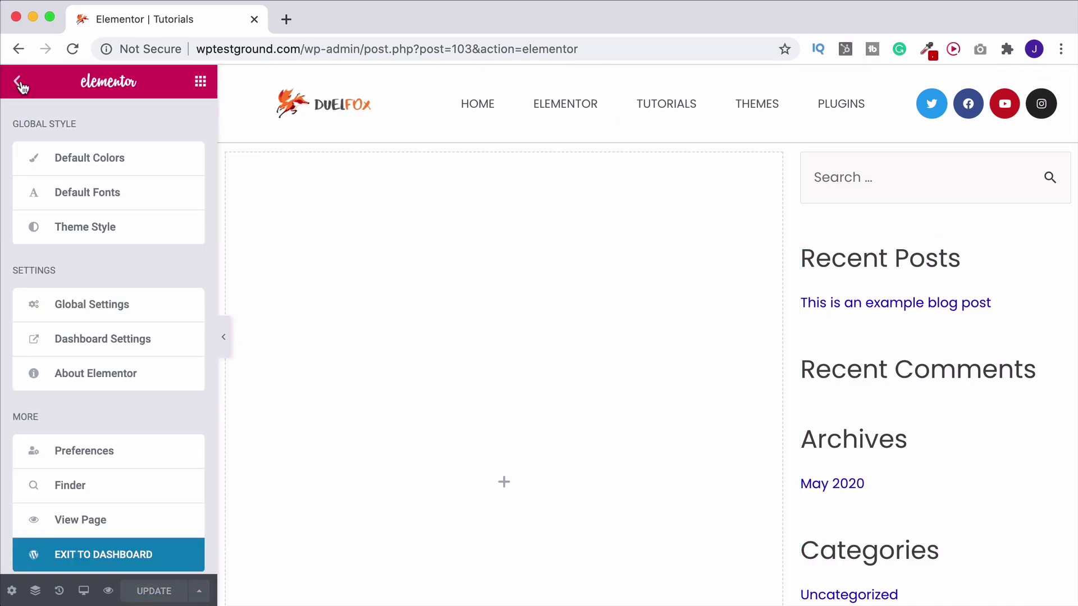
click(117, 556)
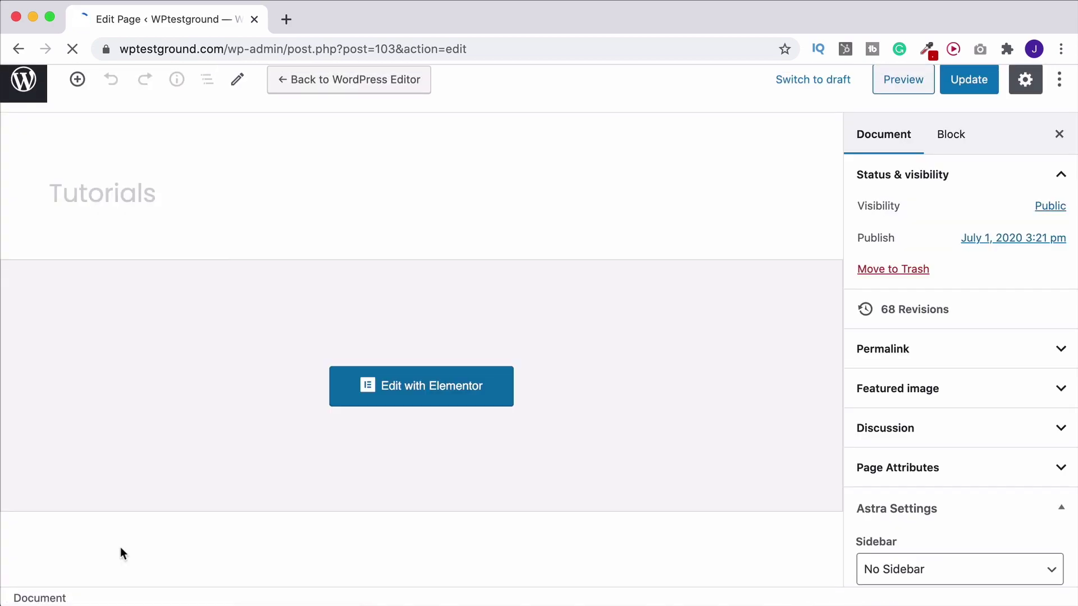
click(22, 107)
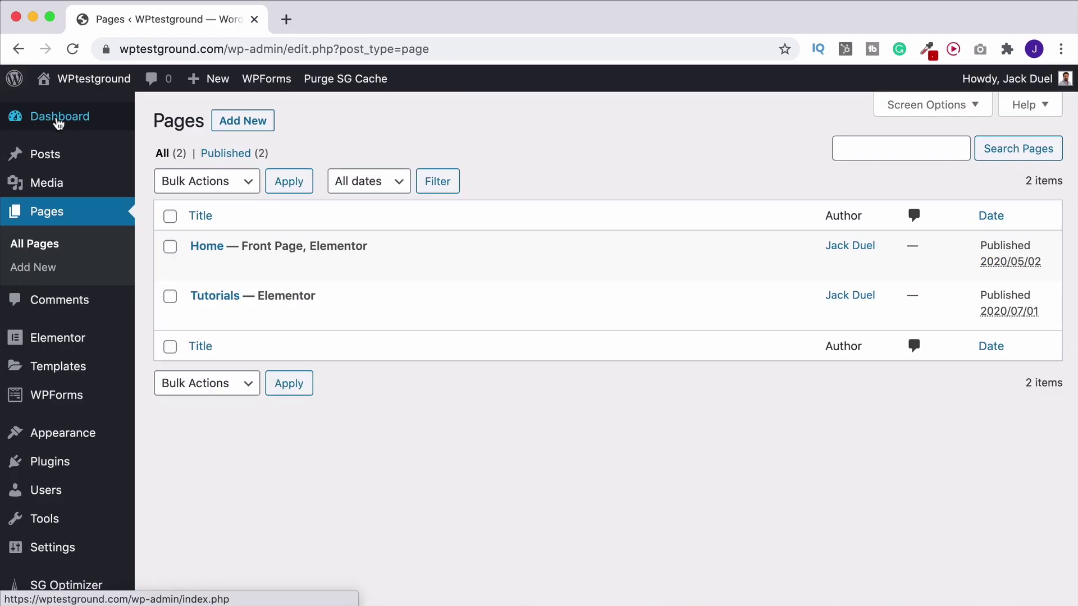
Open Appearance > Widgets and review the Main Sidebar's Search, Recent Posts, Archives and Meta widgets.
mouse_move(67, 433)
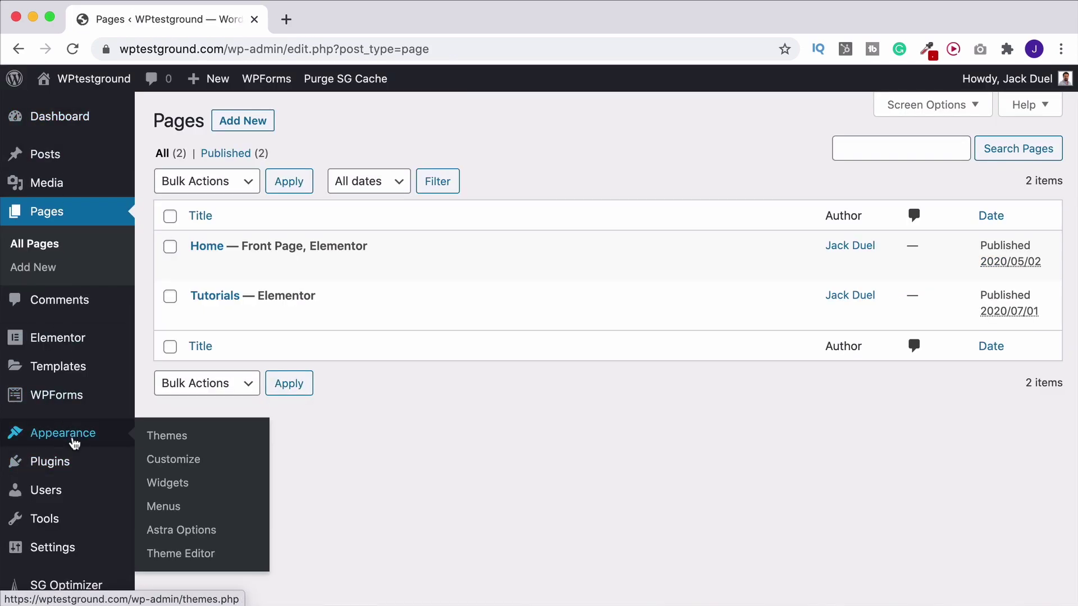
click(177, 485)
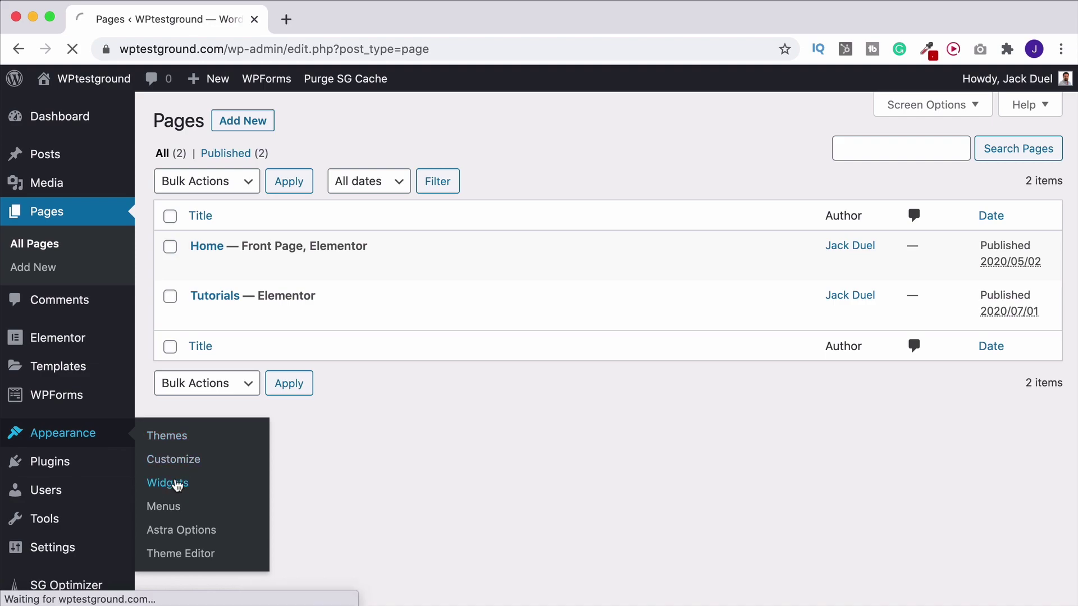
scroll(303, 415, down, 2)
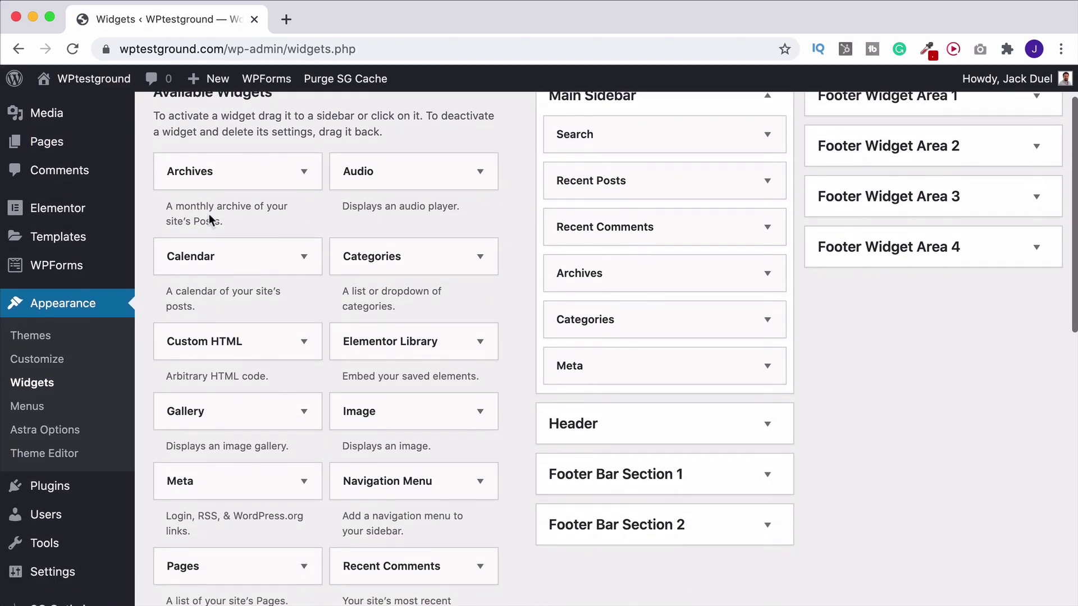
scroll(316, 415, down, 10)
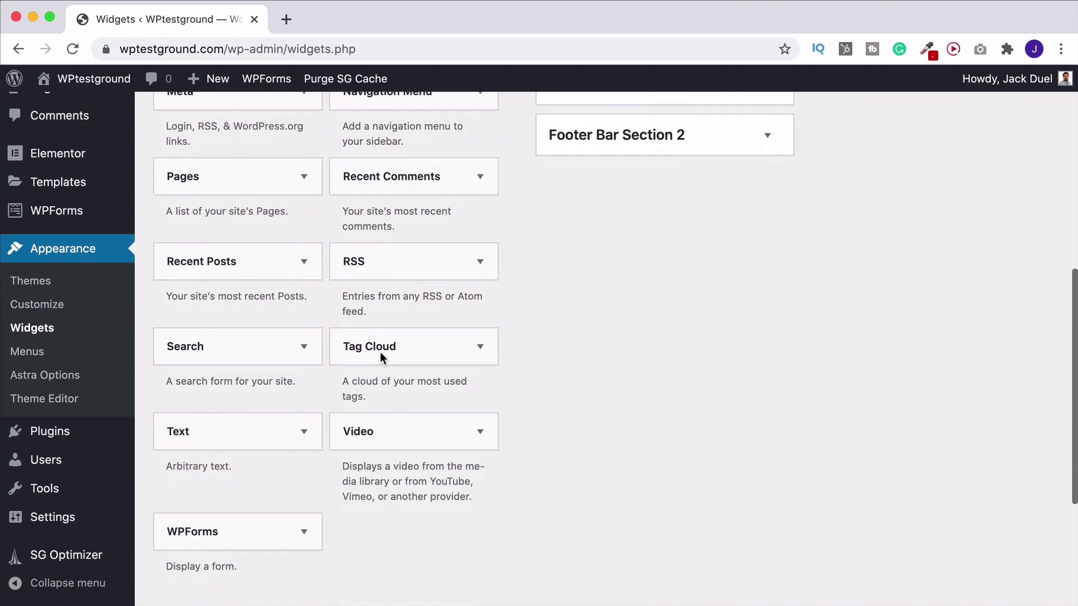
scroll(391, 366, up, 12)
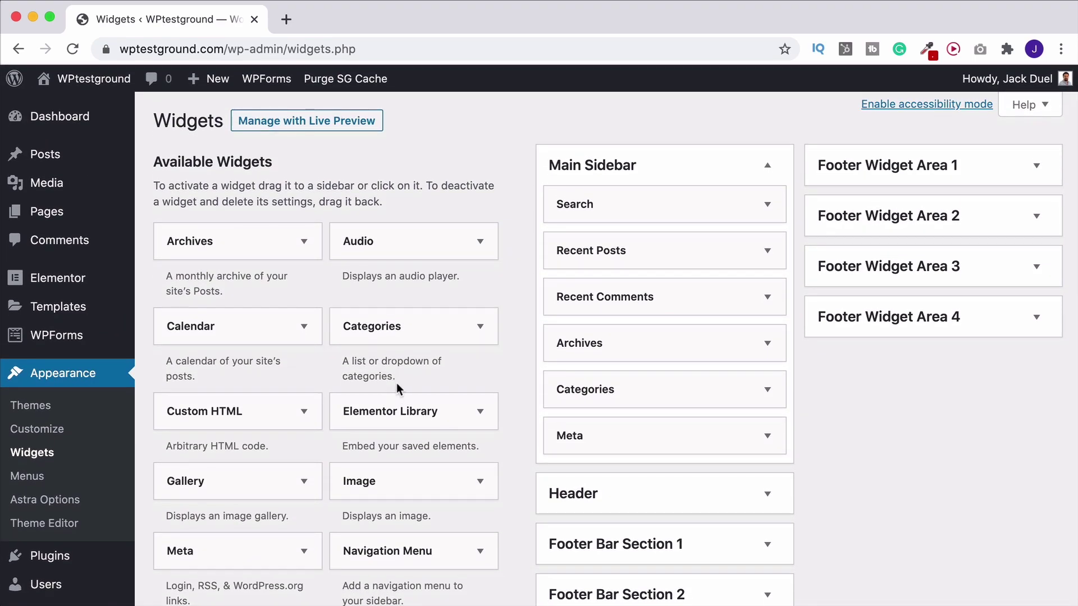
scroll(371, 404, down, 2)
scroll(376, 416, up, 2)
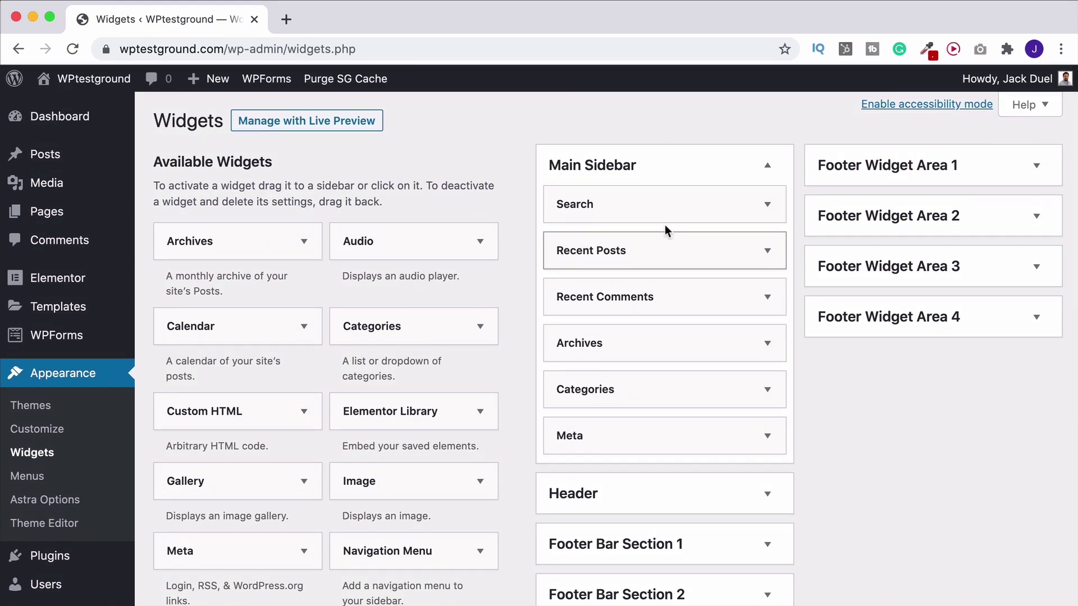
scroll(671, 237, down, 2)
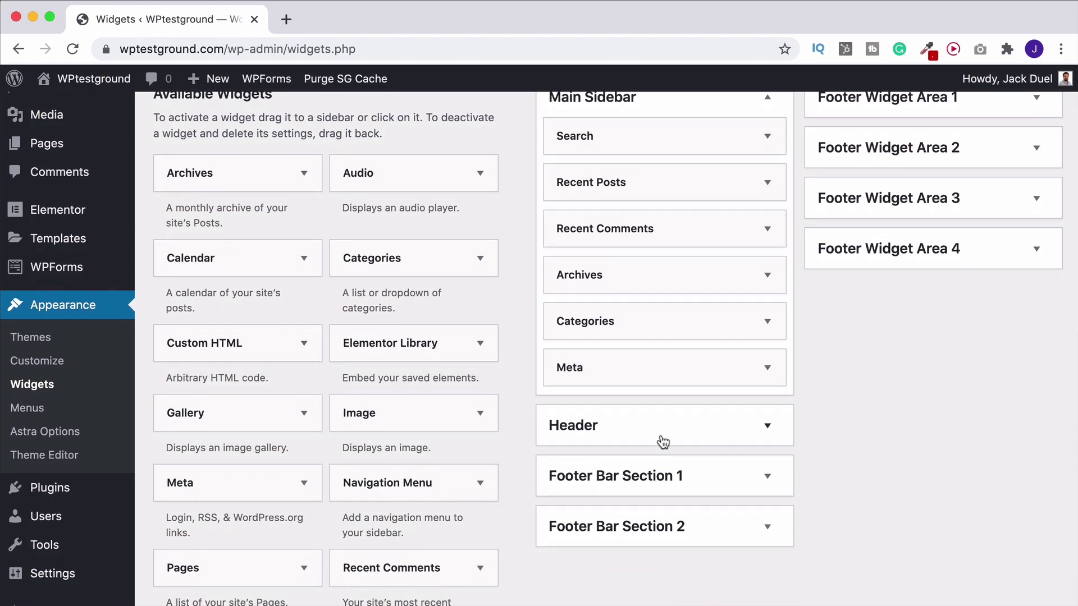
scroll(717, 473, up, 2)
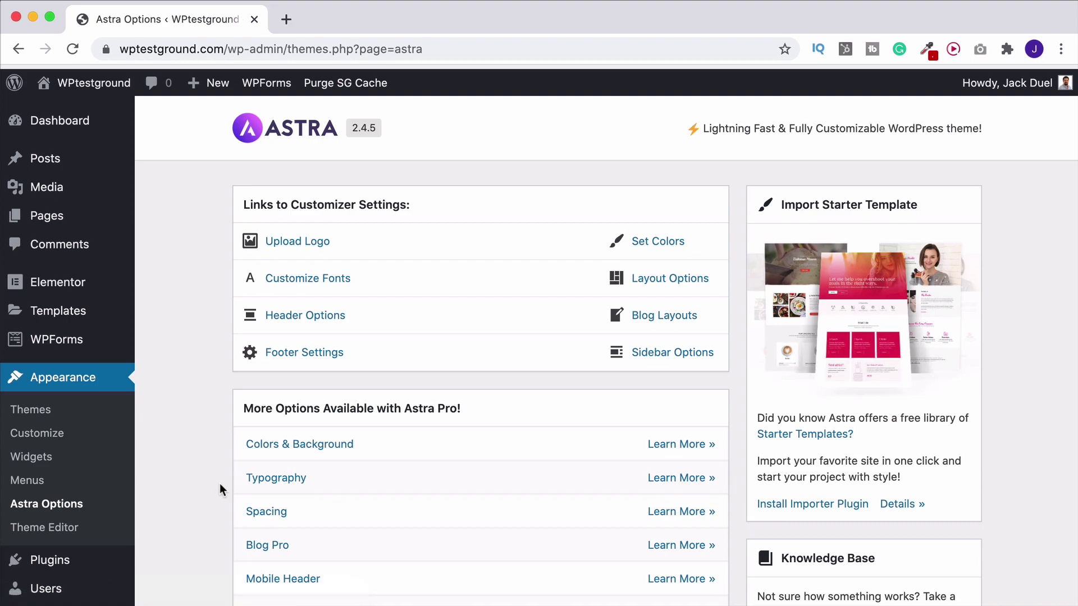
Scroll through the Astra Options settings and the free plugin list.
scroll(221, 483, down, 4)
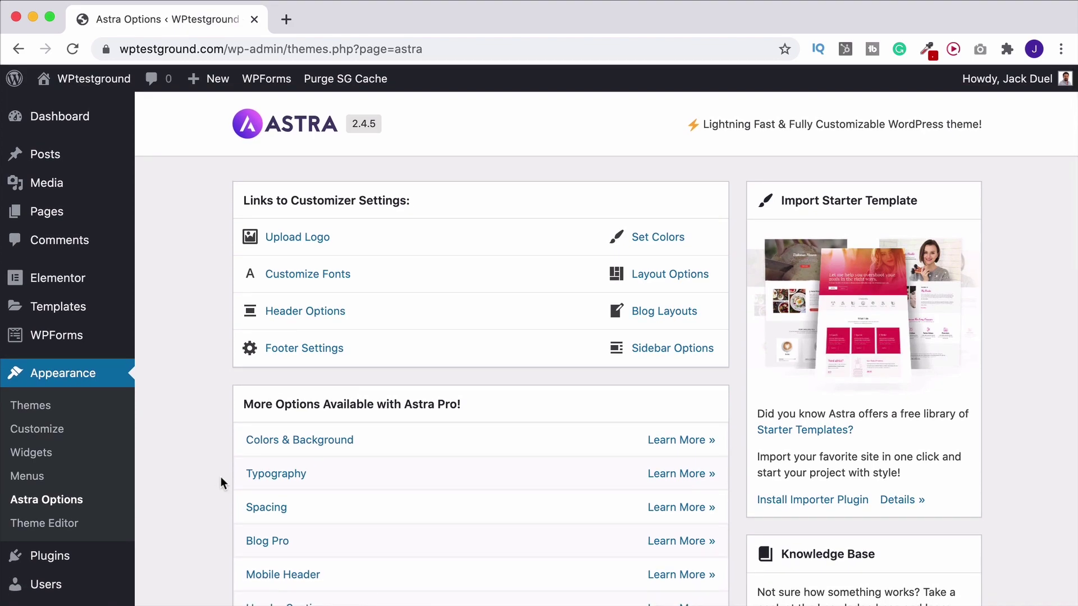
scroll(222, 479, down, 1)
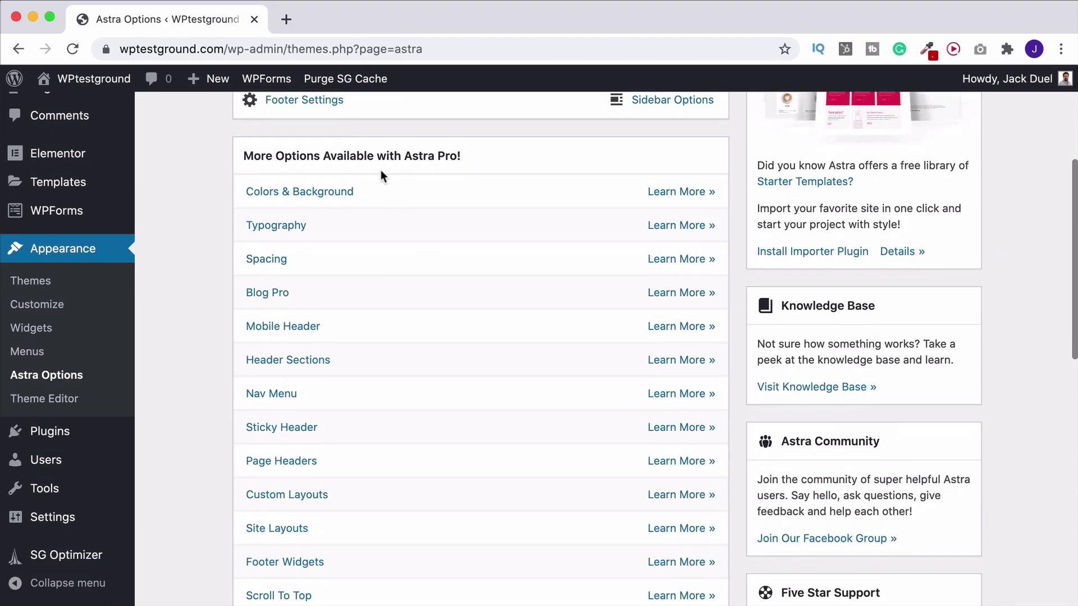
scroll(530, 205, down, 2)
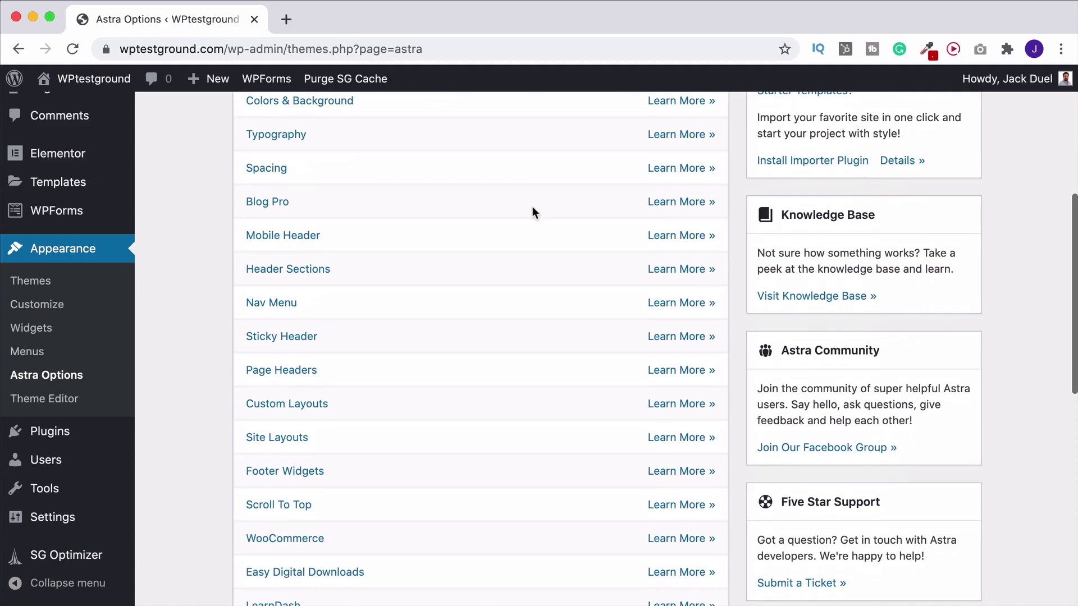
scroll(532, 210, down, 7)
scroll(531, 219, down, 4)
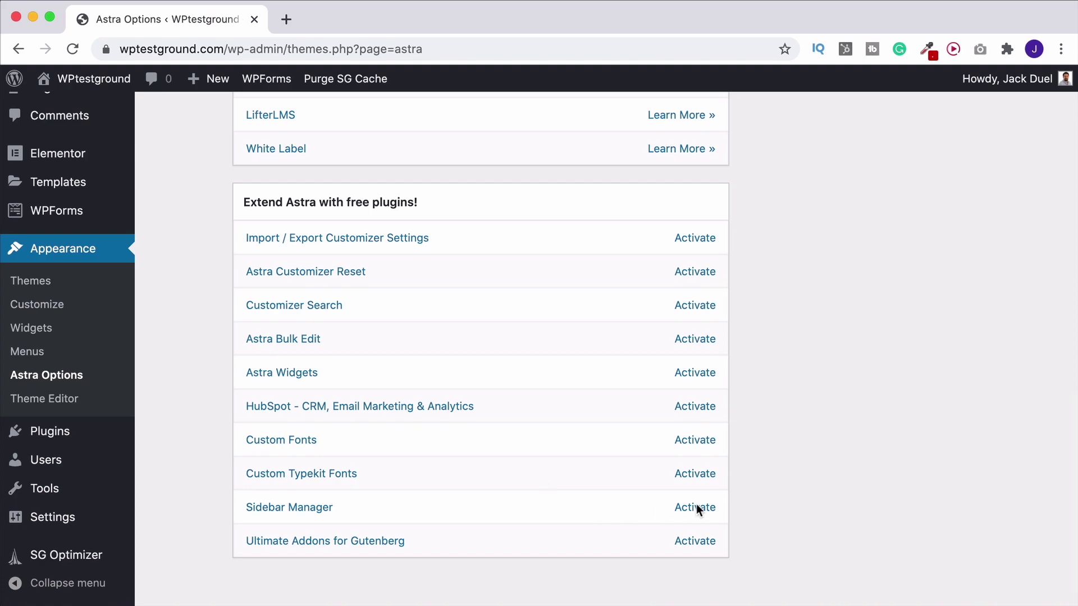
scroll(763, 503, up, 6)
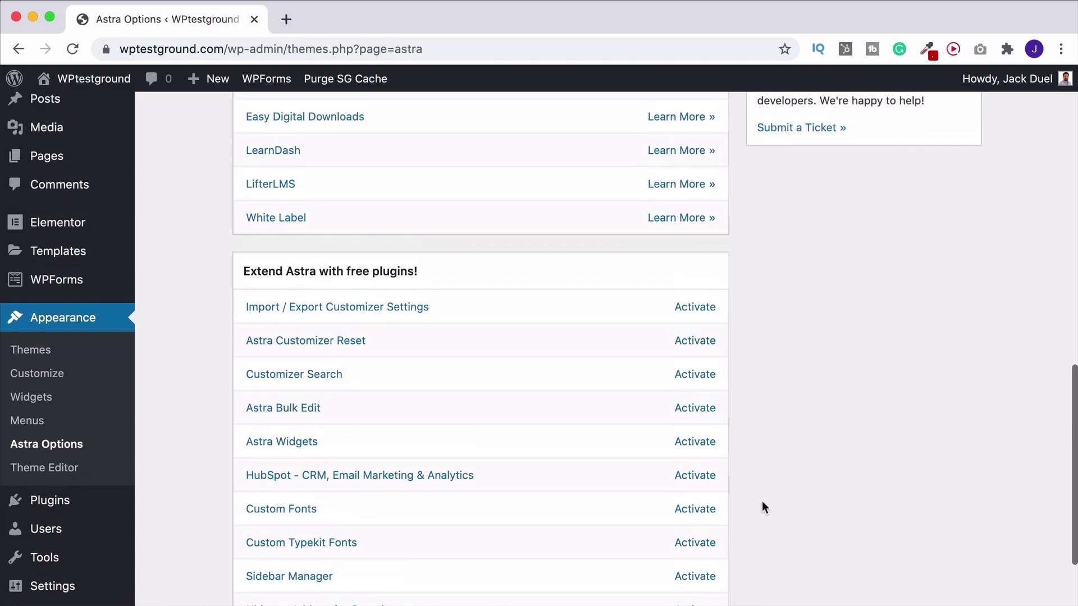
scroll(748, 452, up, 12)
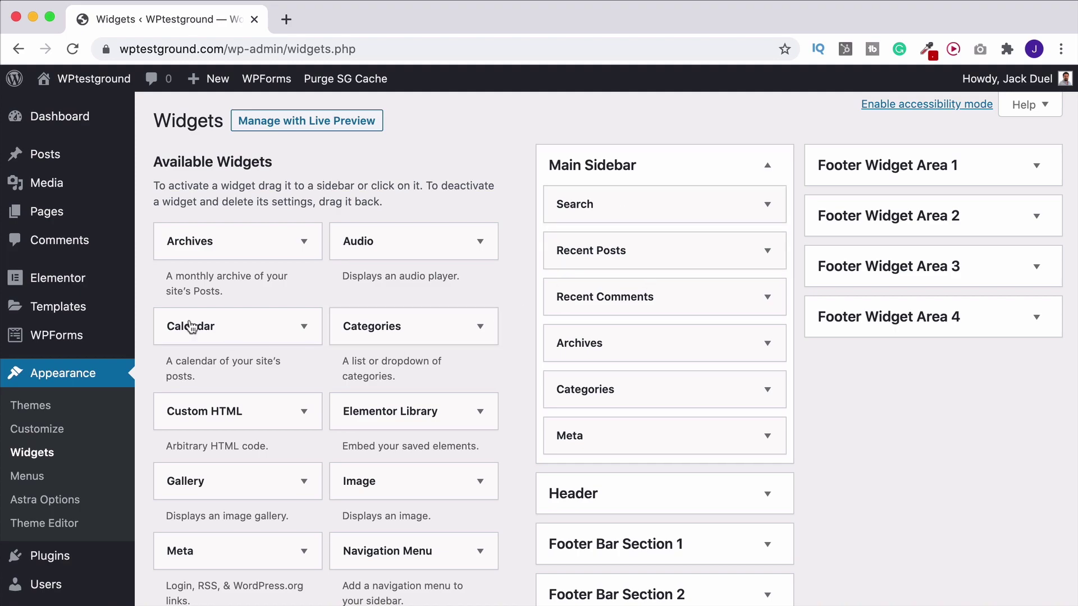
Launch Edit with Elementor on the Tutorials page from the All Pages list.
mouse_move(47, 214)
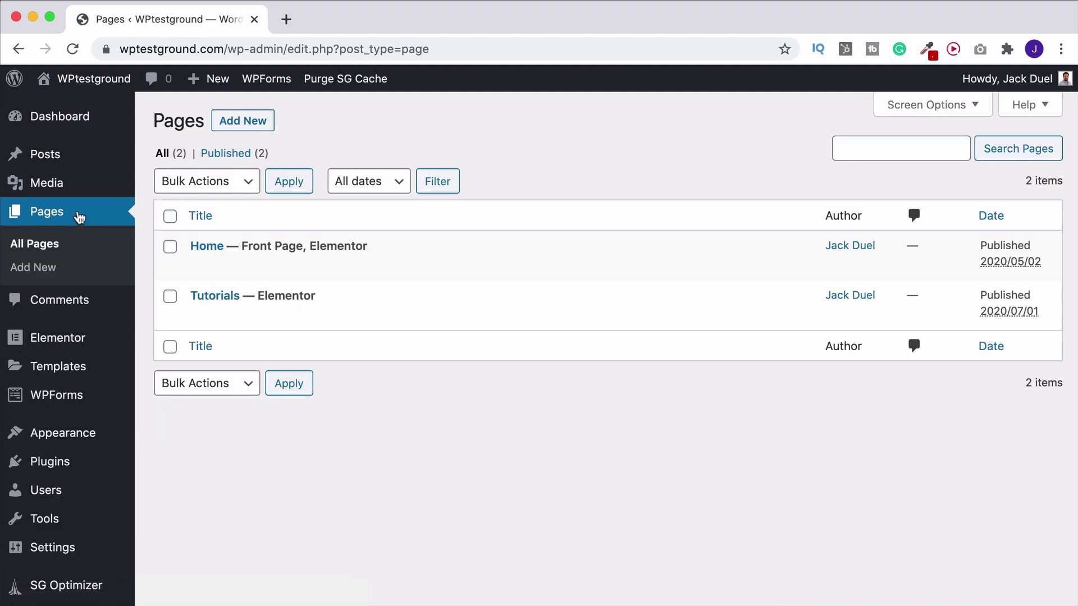
mouse_move(231, 299)
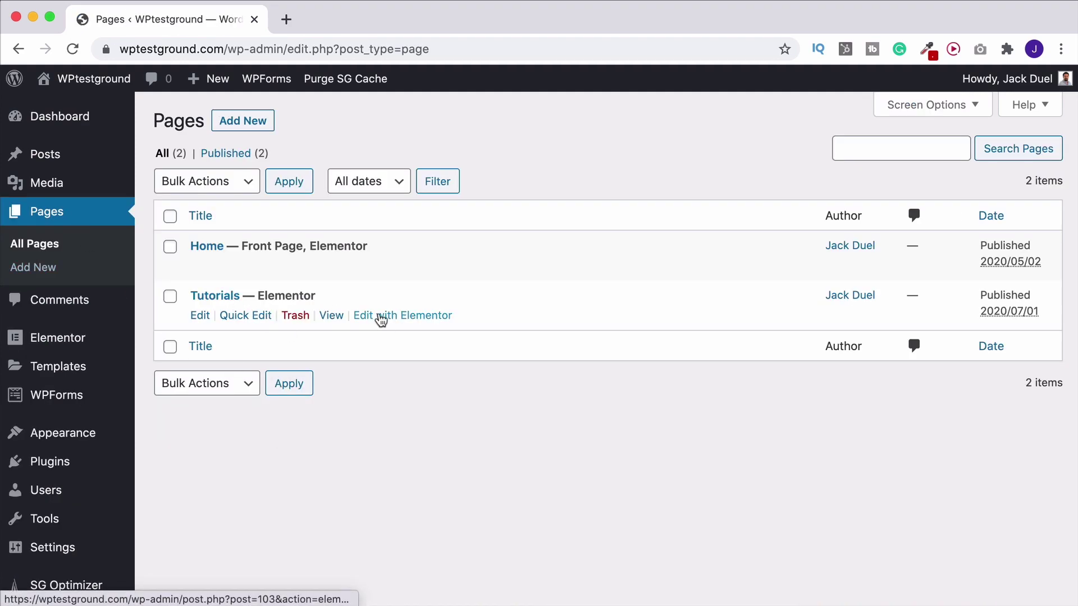
click(382, 317)
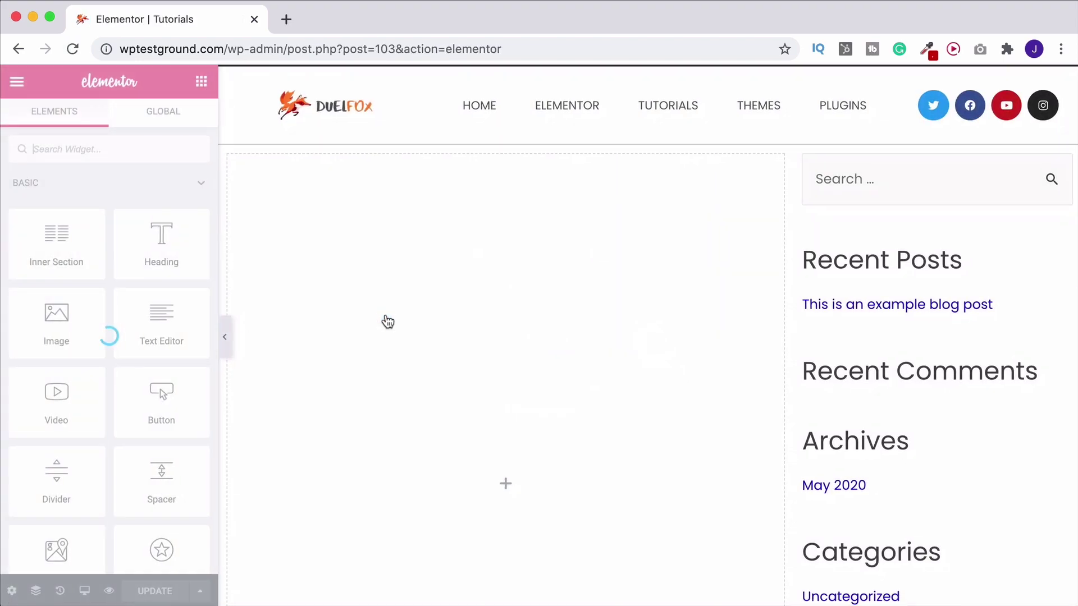
scroll(929, 345, down, 4)
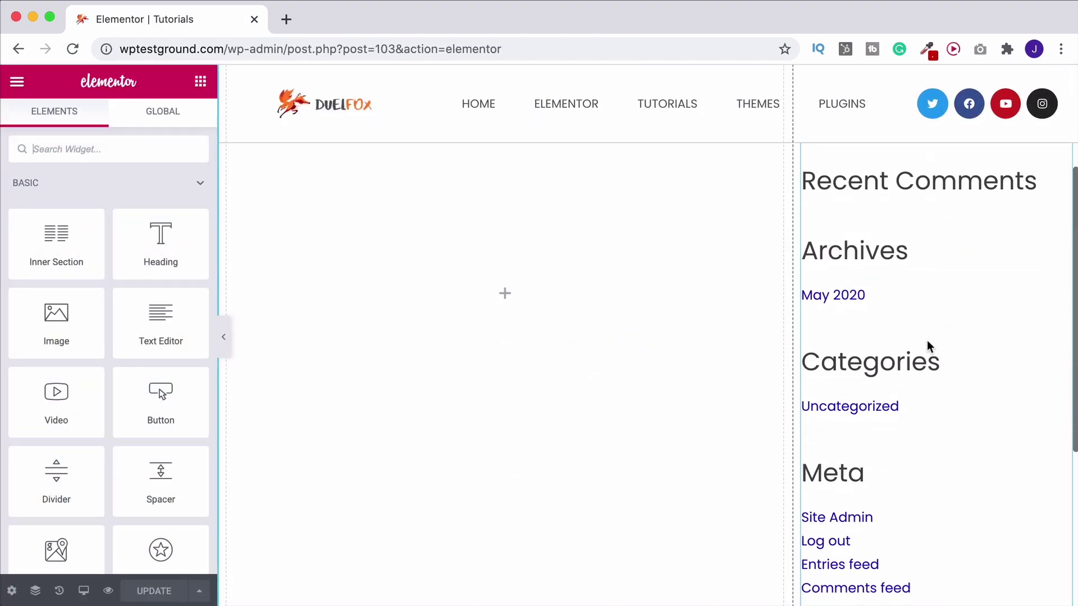
scroll(929, 346, up, 3)
scroll(927, 340, down, 2)
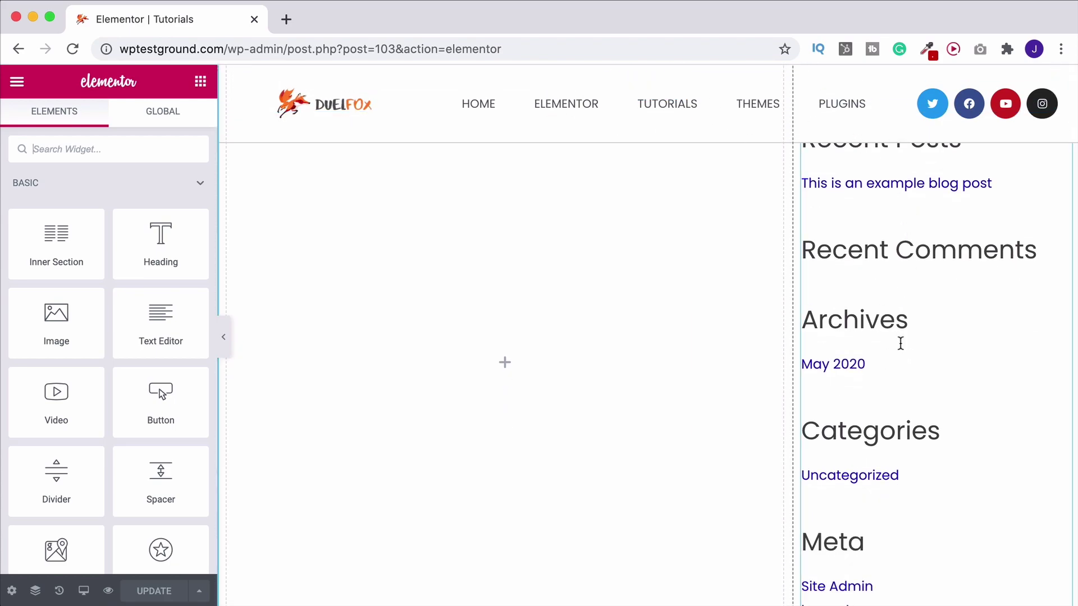
scroll(899, 389, down, 3)
scroll(894, 334, up, 2)
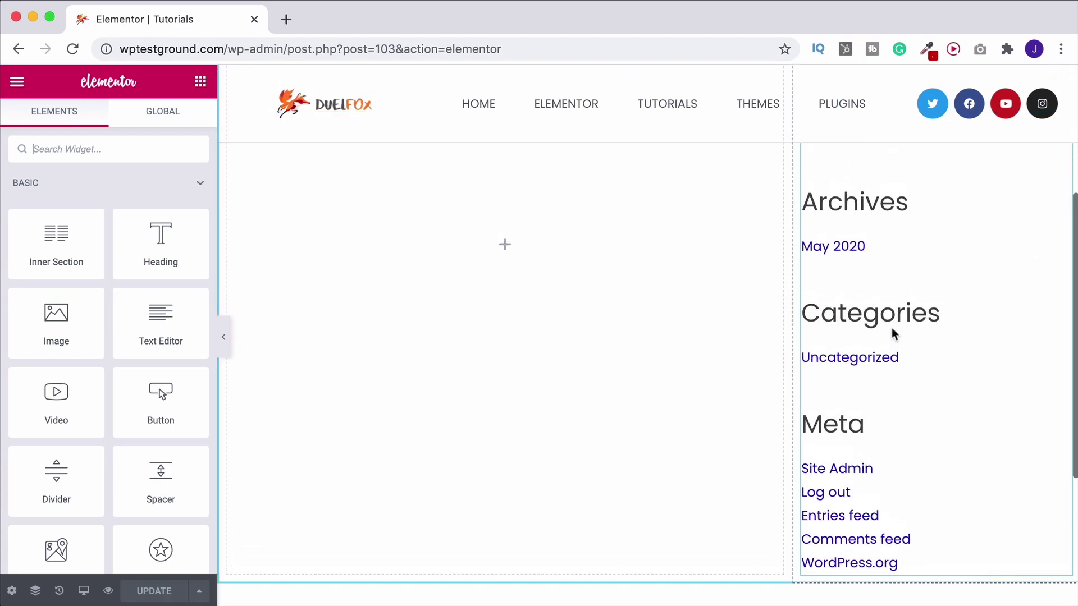
scroll(894, 333, up, 2)
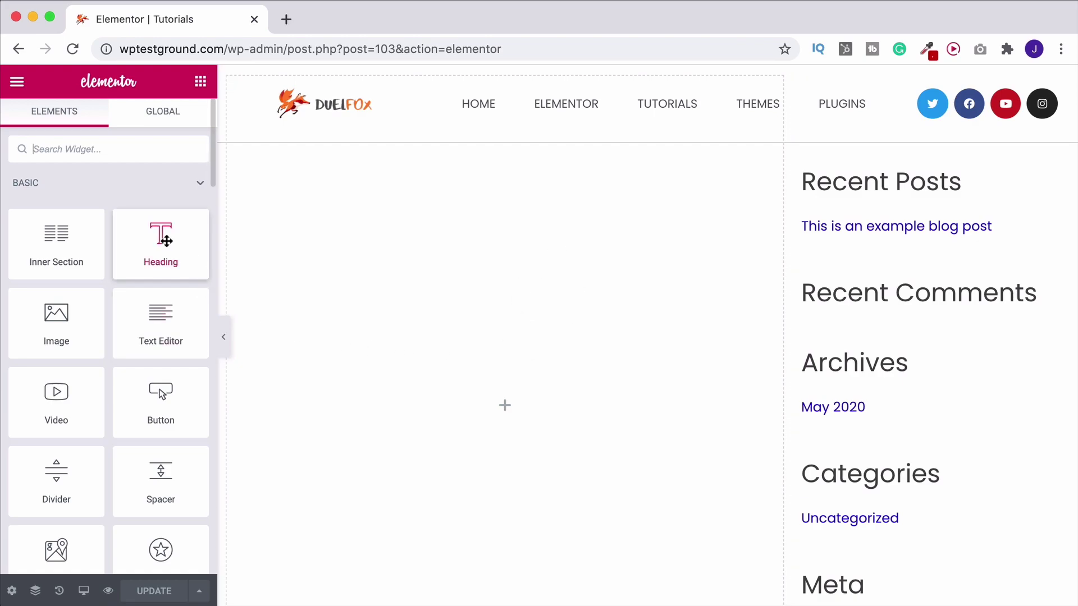
Add a Heading widget and a Text Editor block below it in the main column.
drag(162, 233, 495, 242)
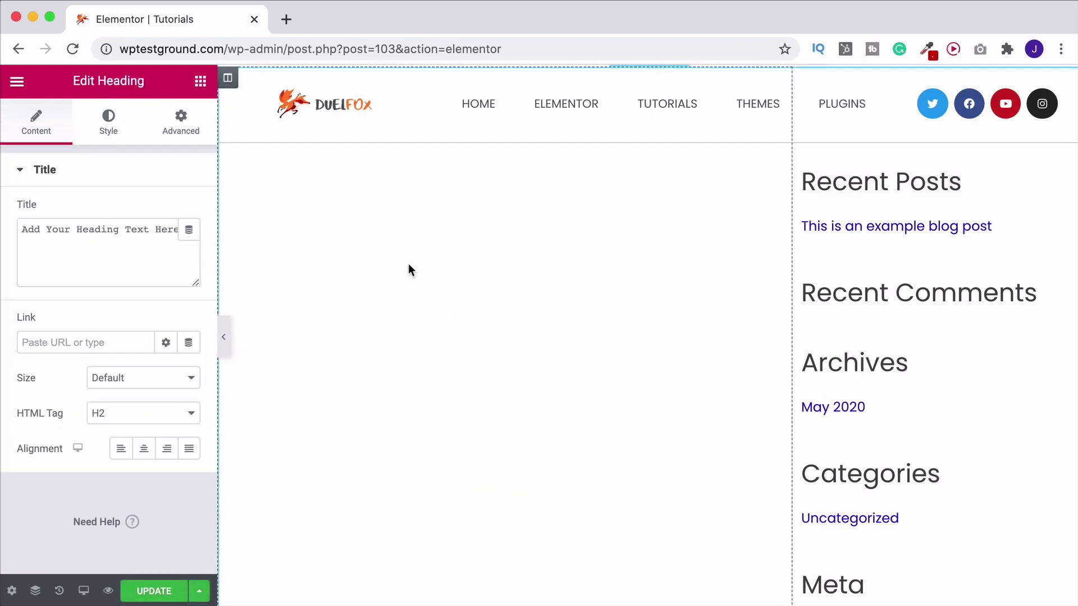
click(201, 81)
scroll(159, 318, down, 3)
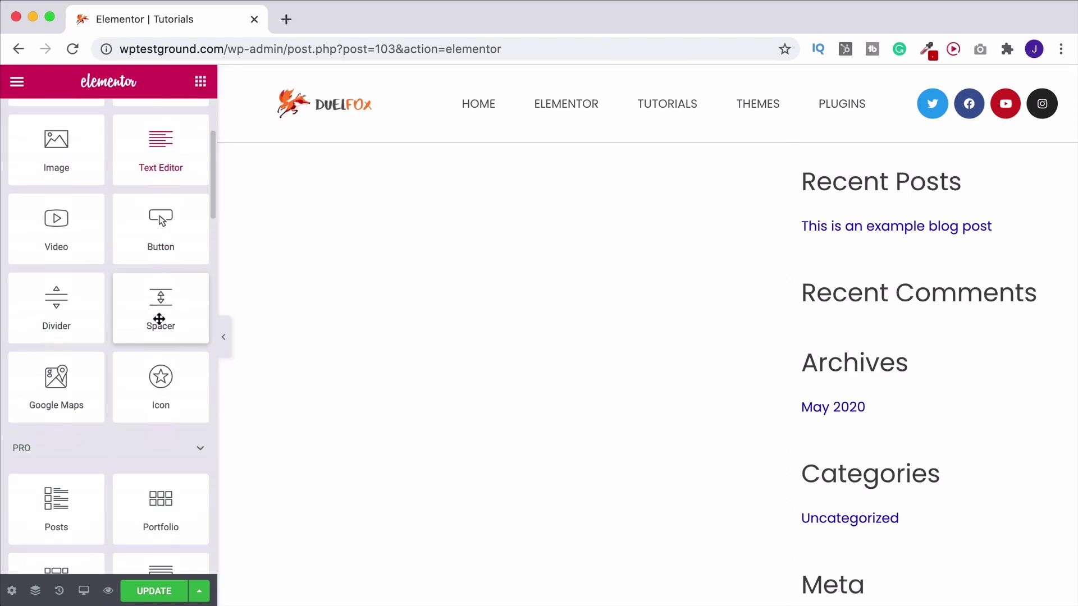
scroll(159, 319, up, 3)
drag(159, 319, 403, 284)
Add an Image widget showing the beach photo 1-1.jpg from the media library.
click(200, 80)
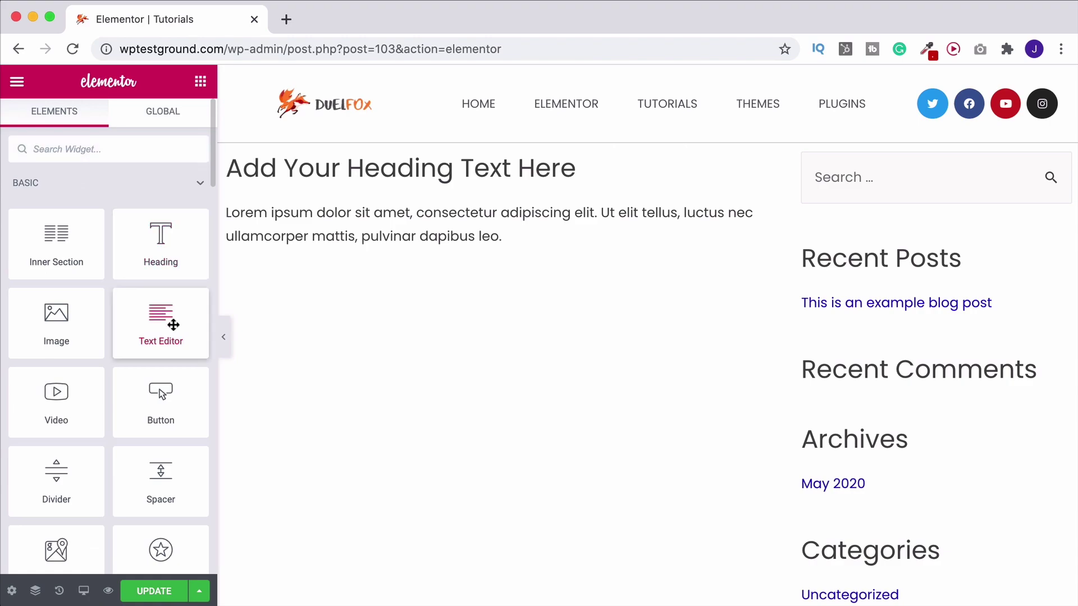
scroll(173, 324, down, 3)
drag(36, 168, 449, 240)
click(449, 393)
click(350, 287)
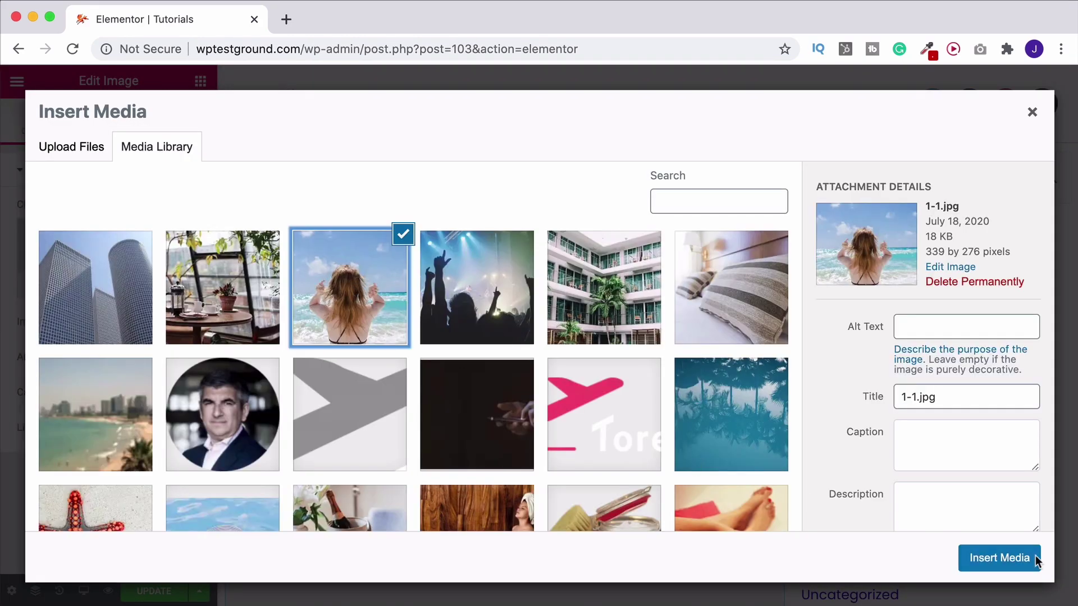
click(1030, 558)
Add a Google Maps widget of the London Eye below the image.
click(200, 80)
scroll(494, 320, down, 4)
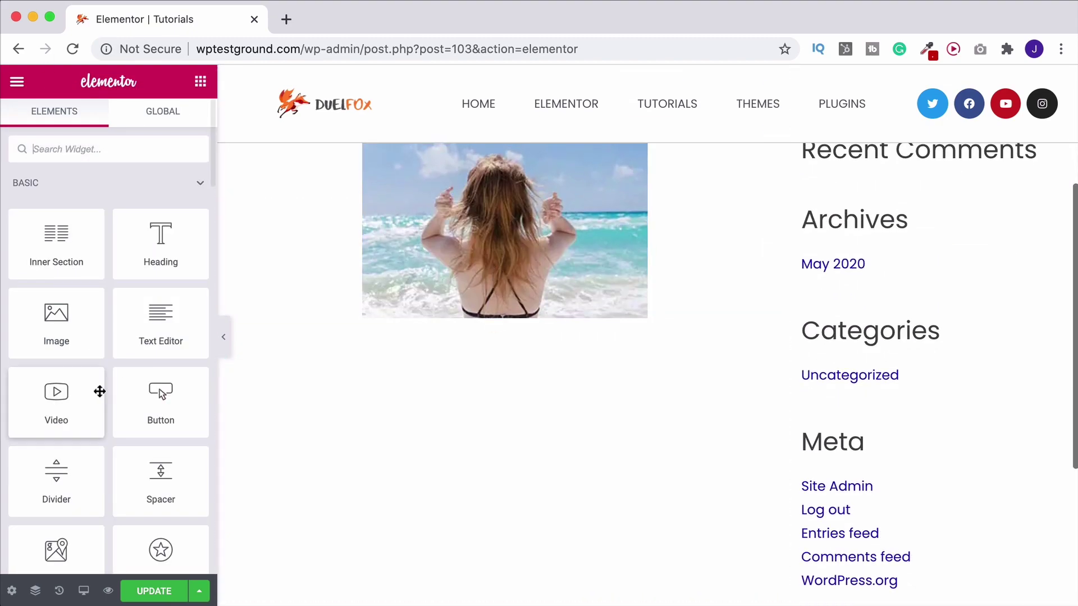
scroll(99, 392, down, 4)
drag(56, 337, 506, 318)
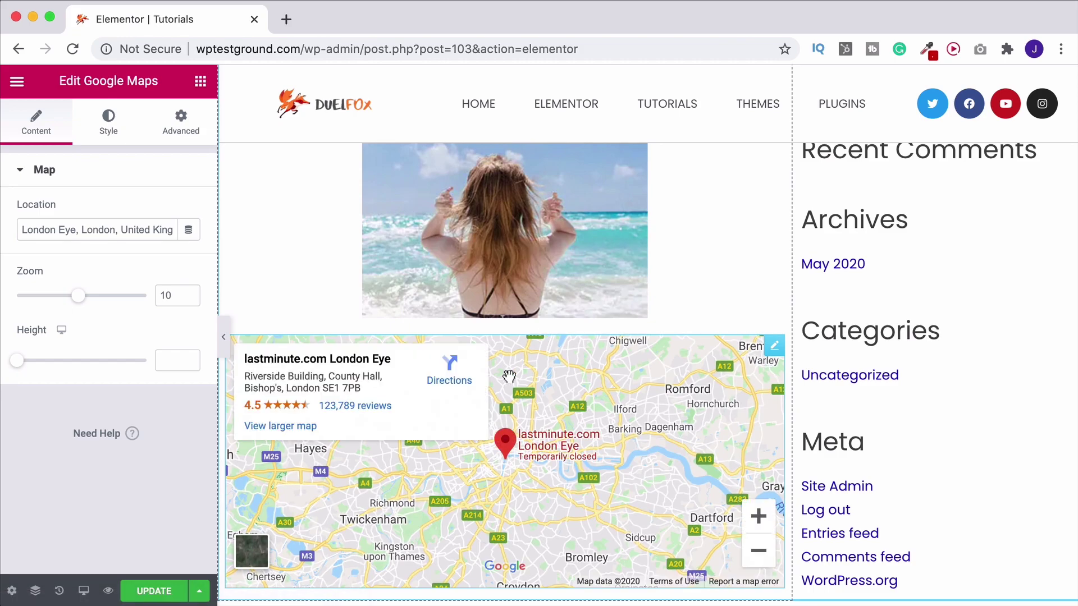
scroll(509, 377, up, 4)
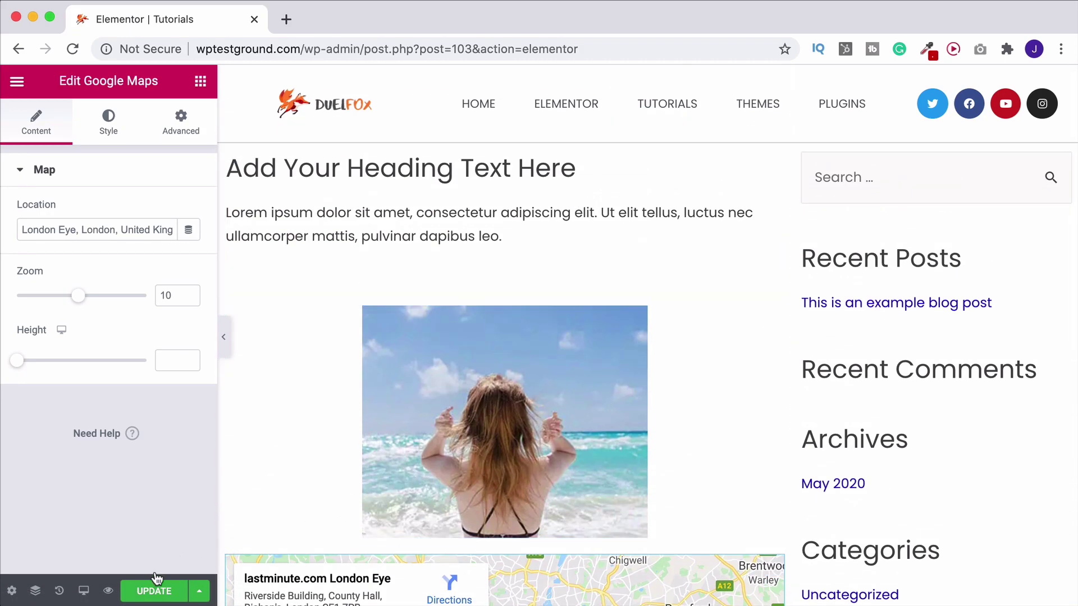
Preview the Tutorials page in a new tab and scroll past the heading, text, photo and map.
click(109, 591)
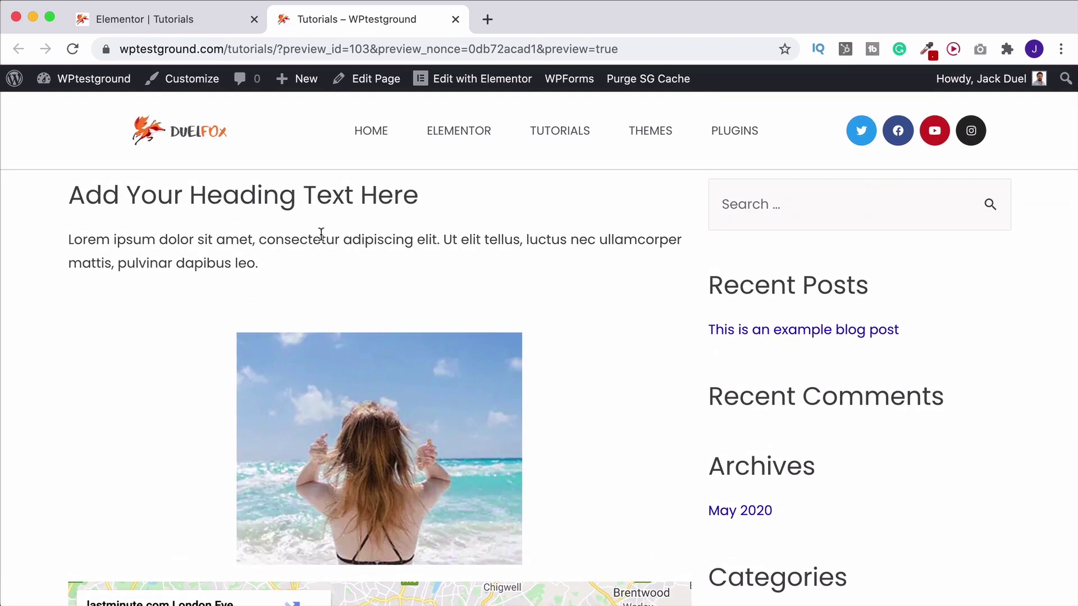
scroll(444, 382, down, 5)
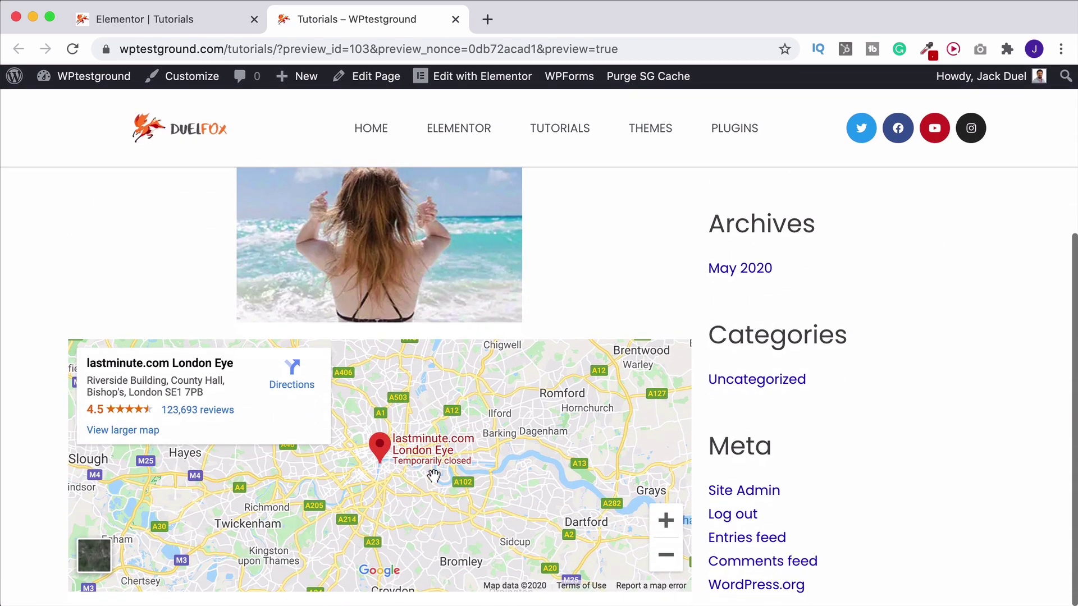
scroll(489, 416, up, 5)
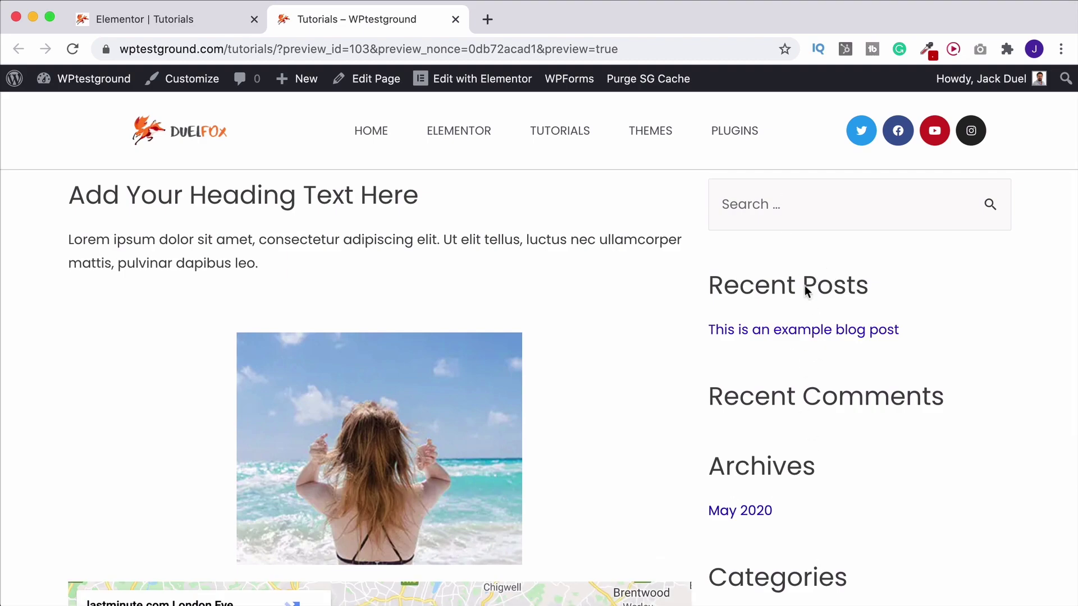
click(455, 19)
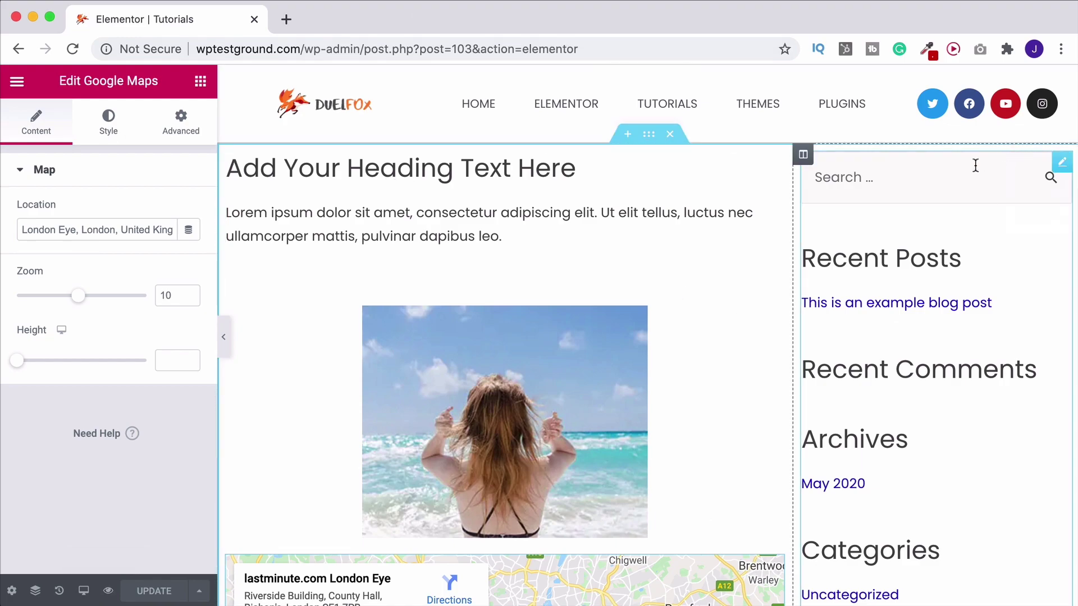
click(803, 156)
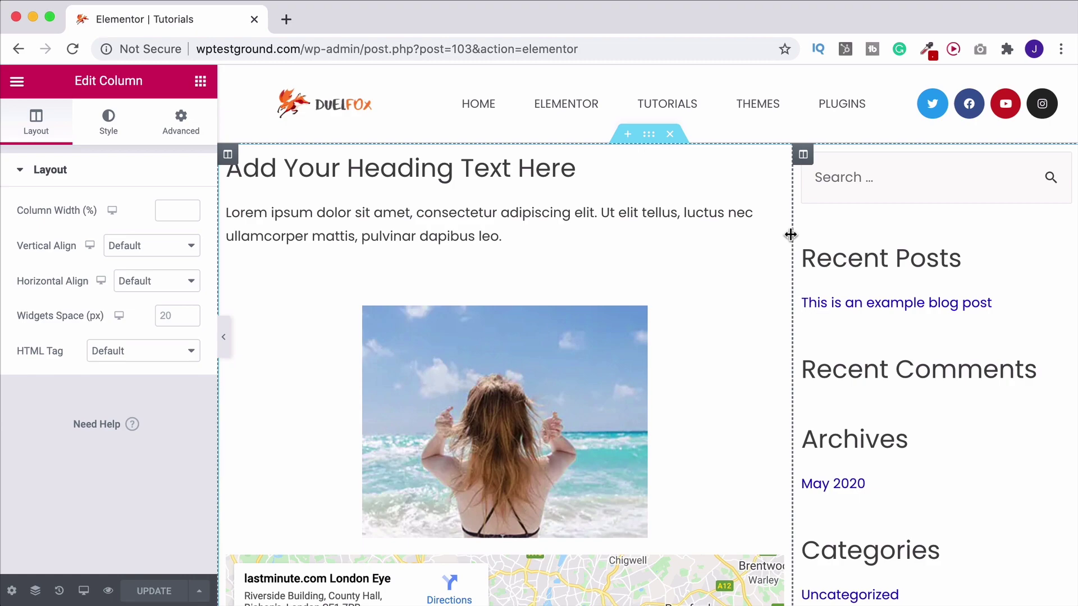
drag(789, 235, 835, 238)
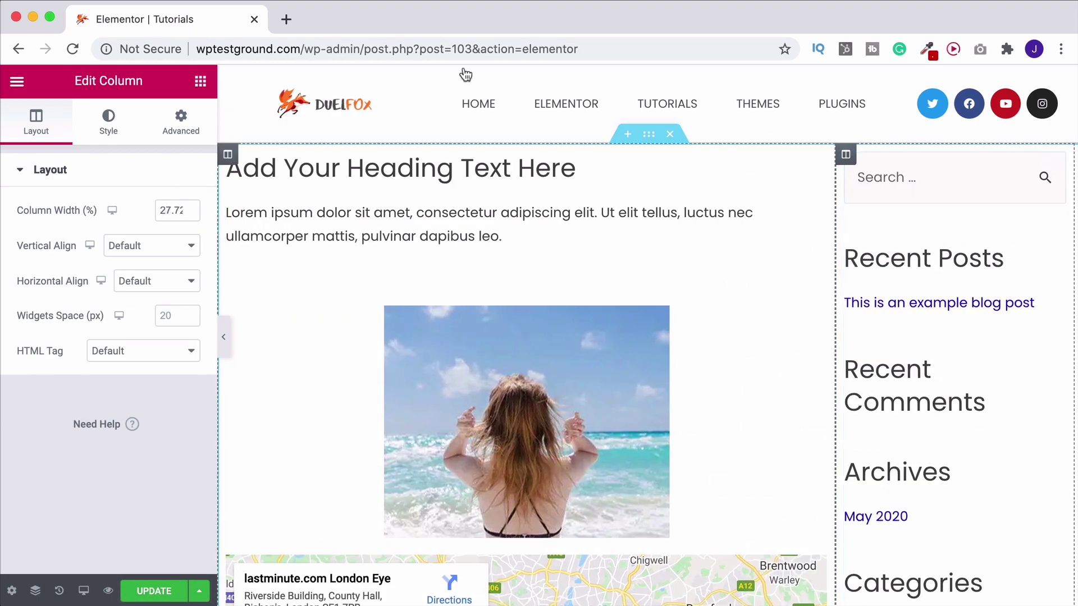
scroll(758, 272, down, 10)
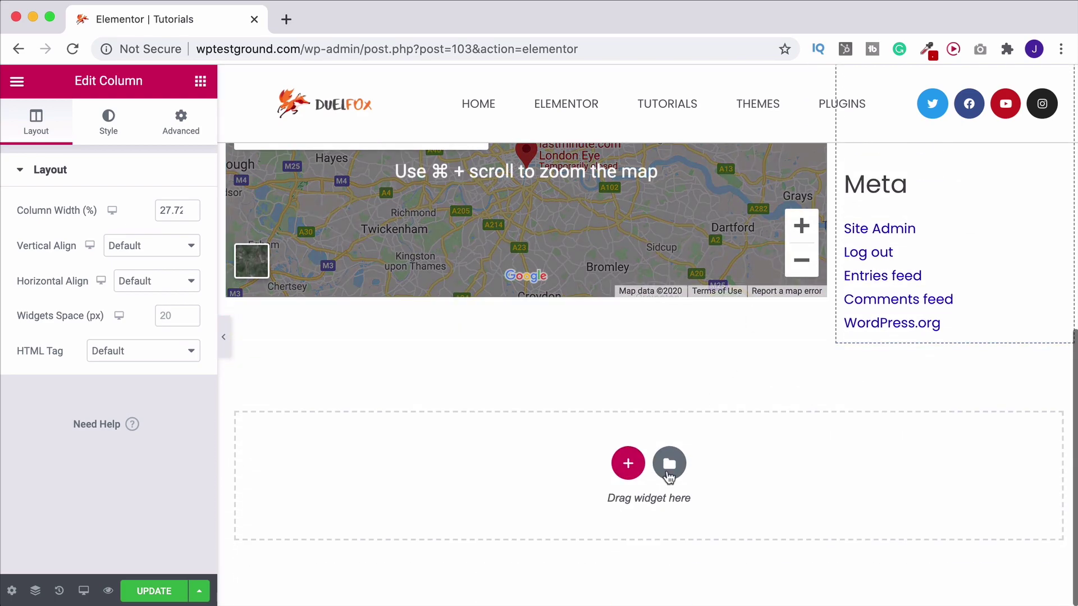
Add a three-column section below the map.
click(628, 463)
scroll(636, 402, down, 3)
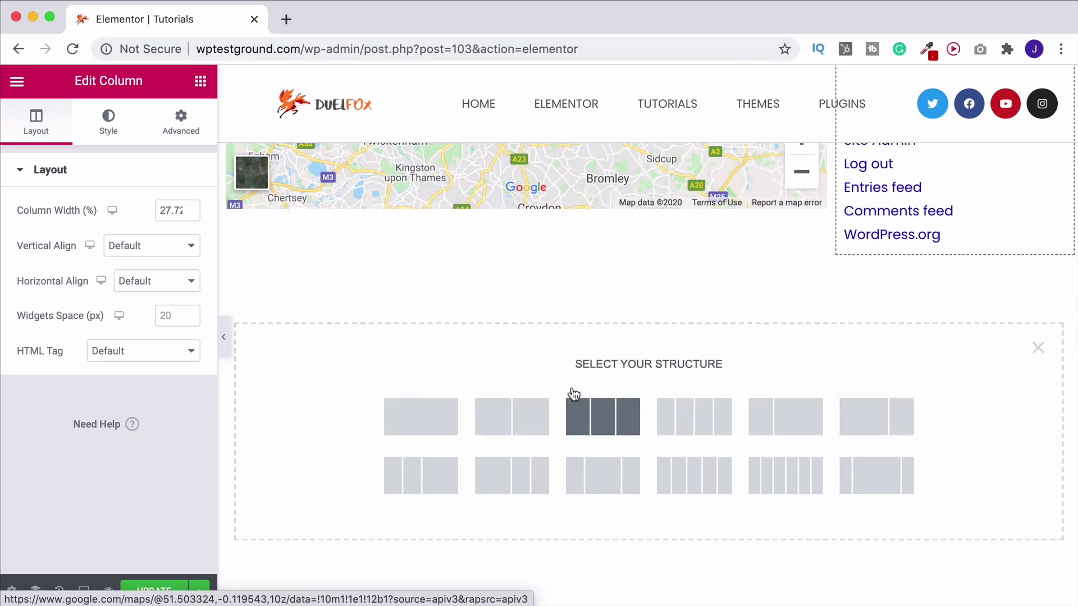
click(632, 424)
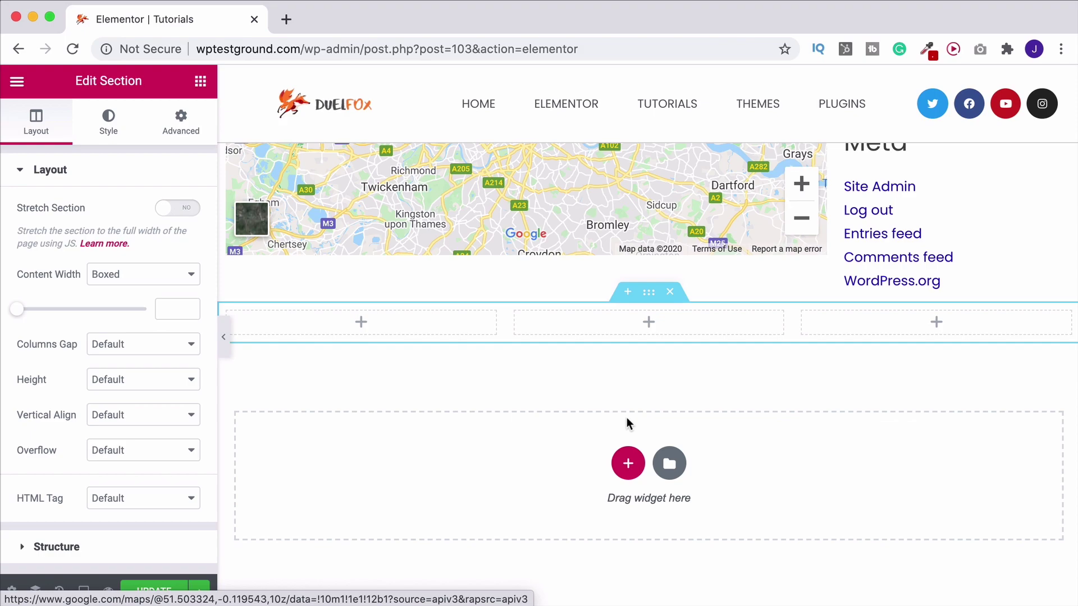
Drag a Sidebar widget into the first column and set it to Main Sidebar.
click(199, 83)
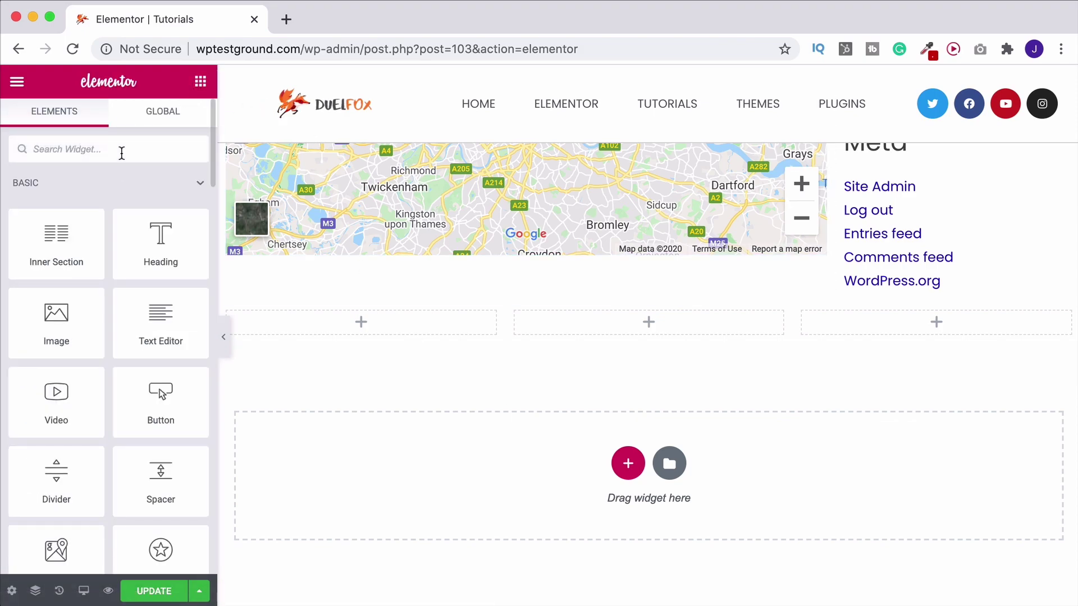
text(side)
drag(84, 205, 398, 317)
click(143, 212)
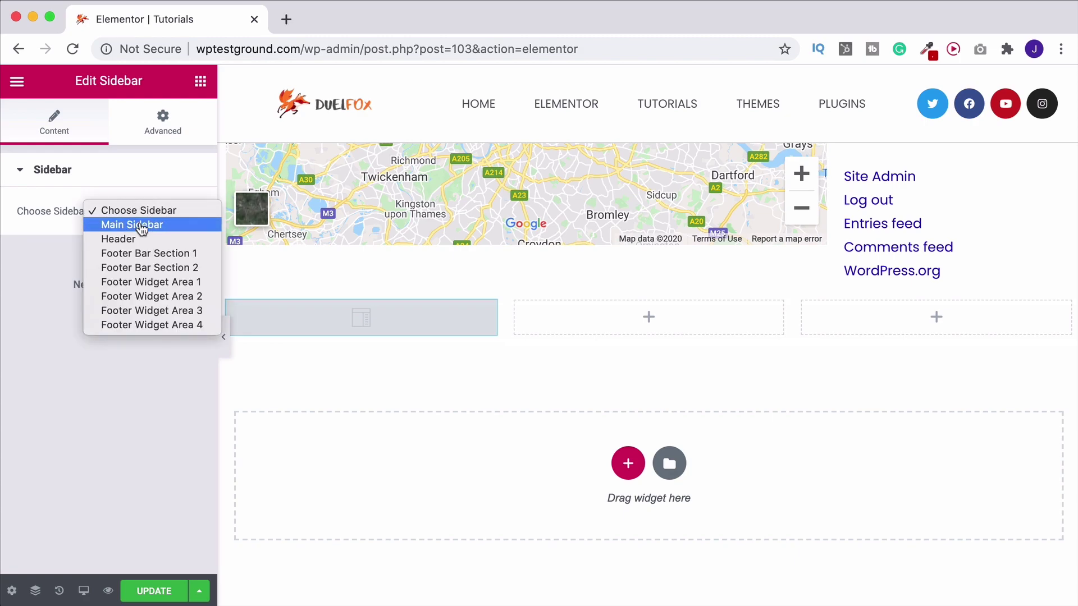
click(142, 224)
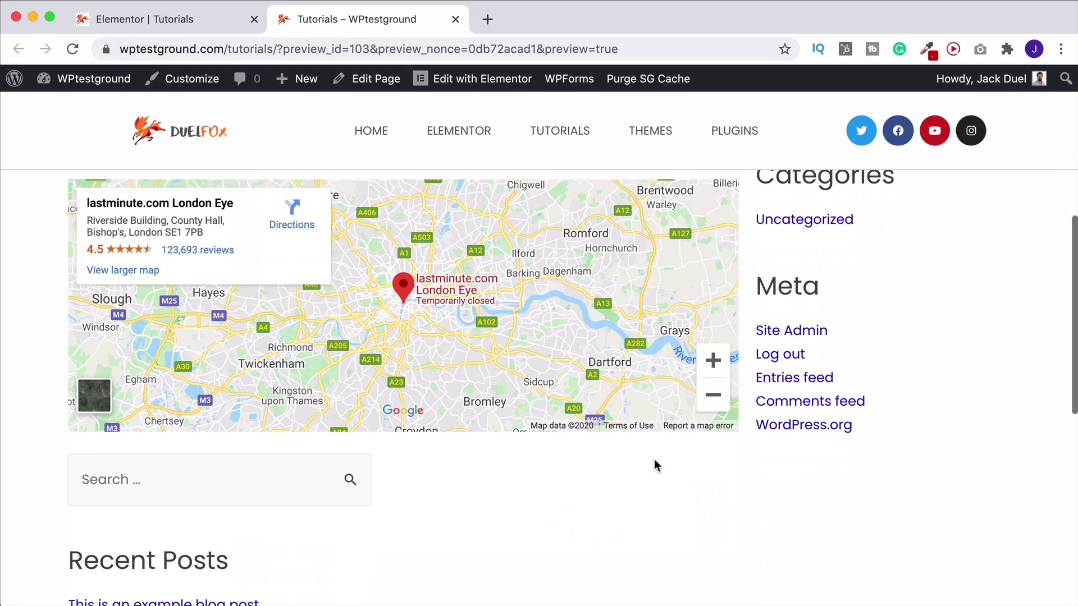
Scroll through the Tutorials preview, checking that the Main Sidebar widgets appear below the map.
scroll(655, 459, up, 2)
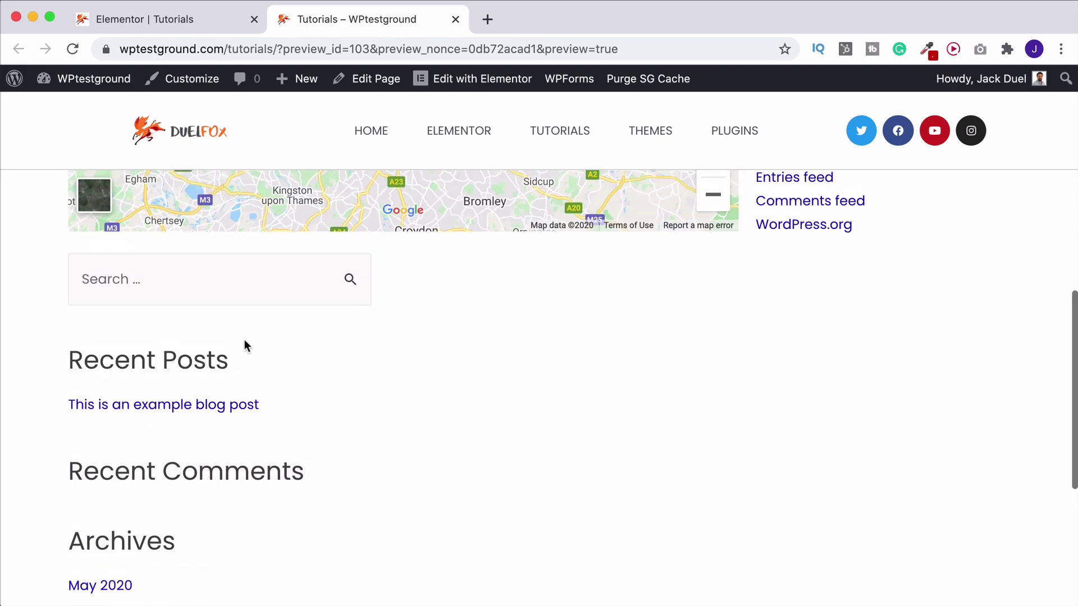
scroll(240, 351, down, 4)
scroll(578, 539, up, 3)
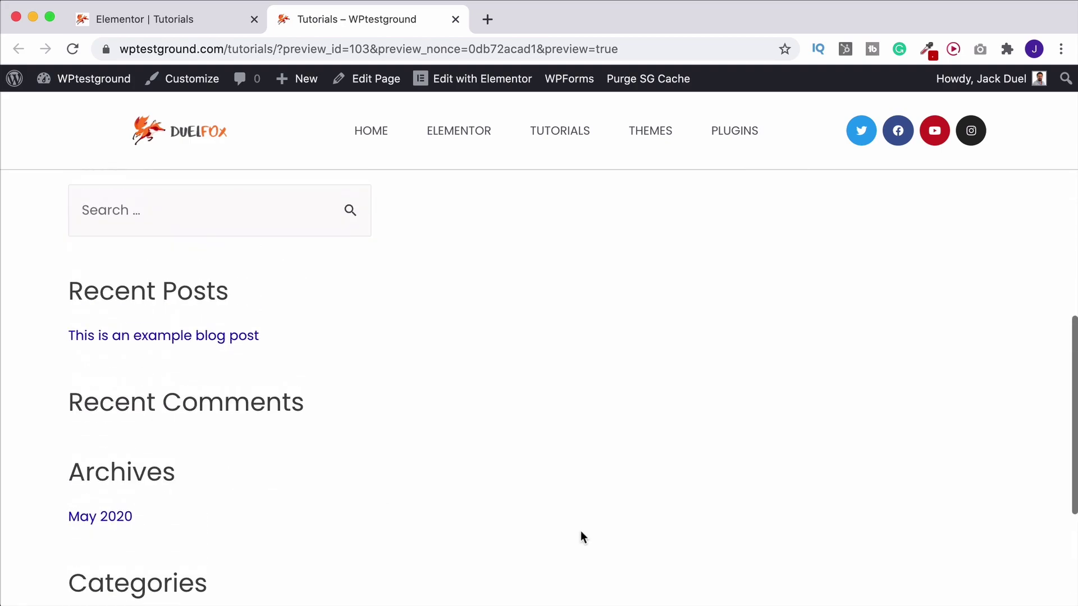
scroll(541, 447, up, 7)
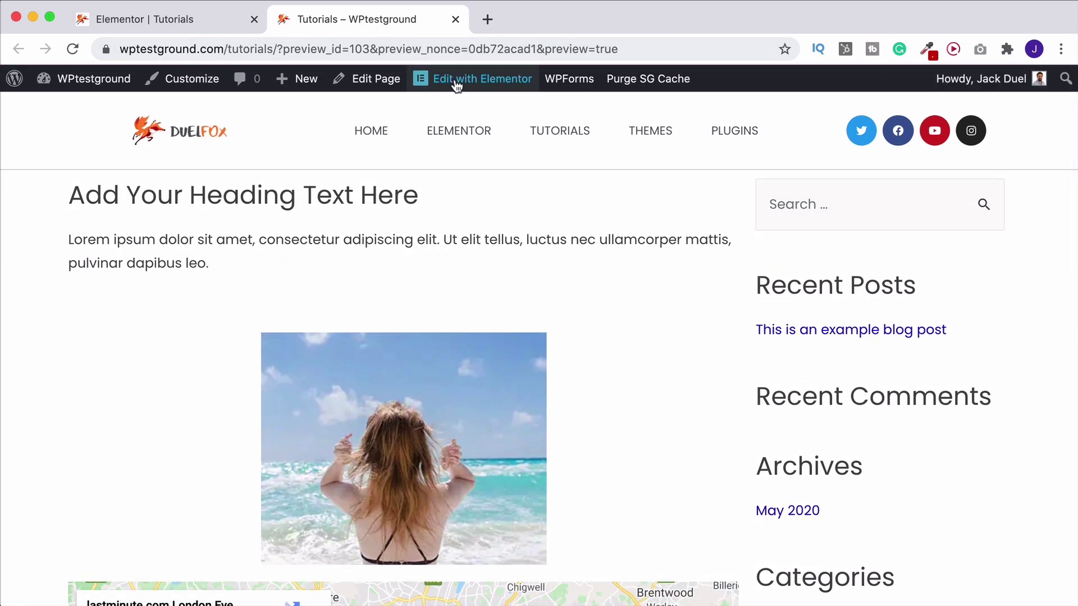
Close the preview tab and scroll back up the Tutorials page in the editor.
click(455, 19)
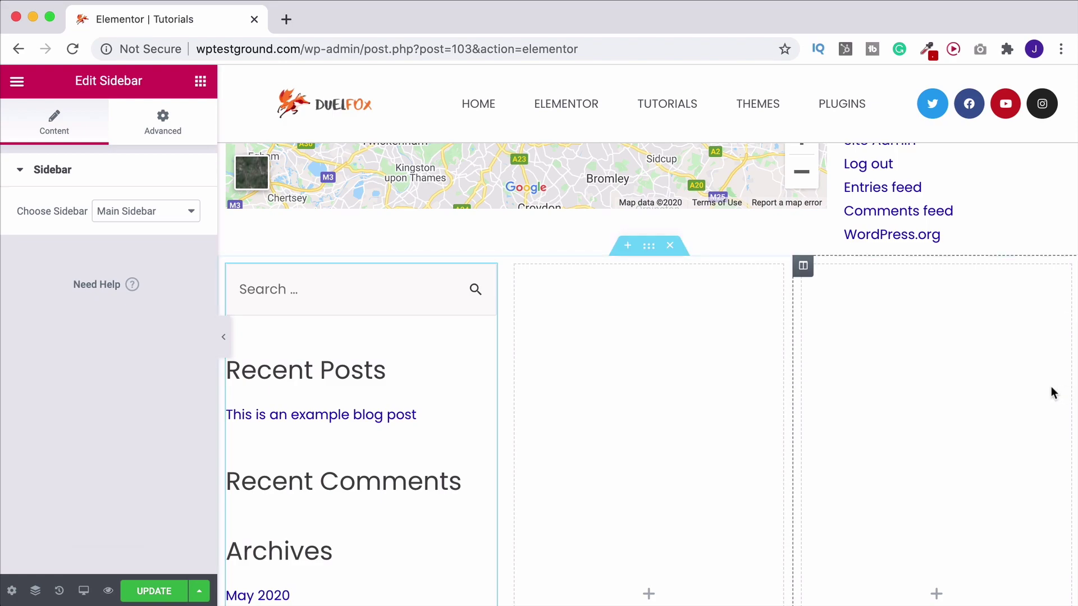
scroll(1051, 386, up, 5)
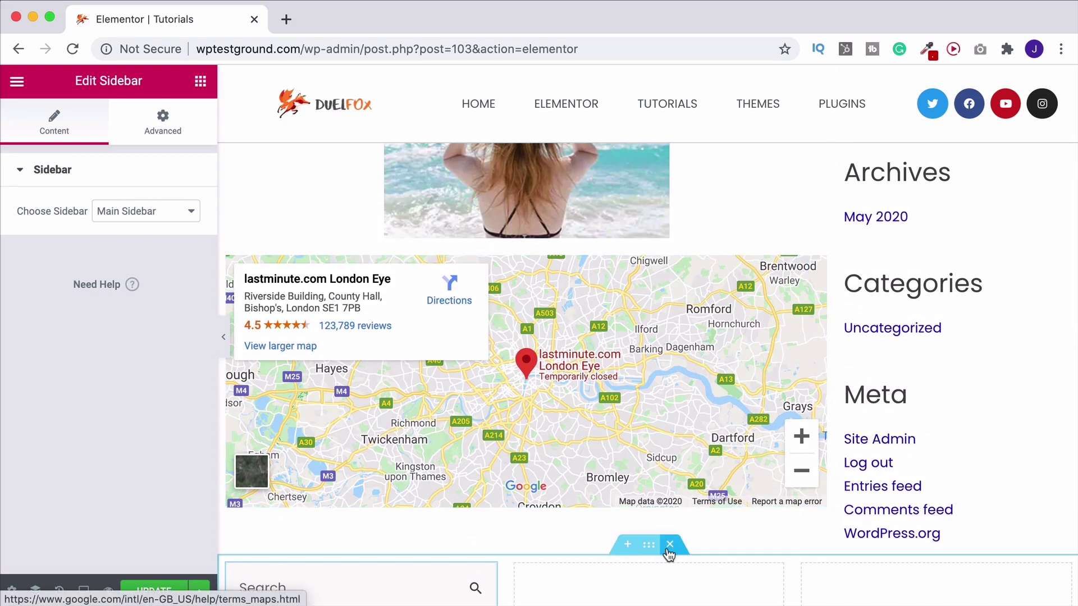
scroll(1039, 472, up, 5)
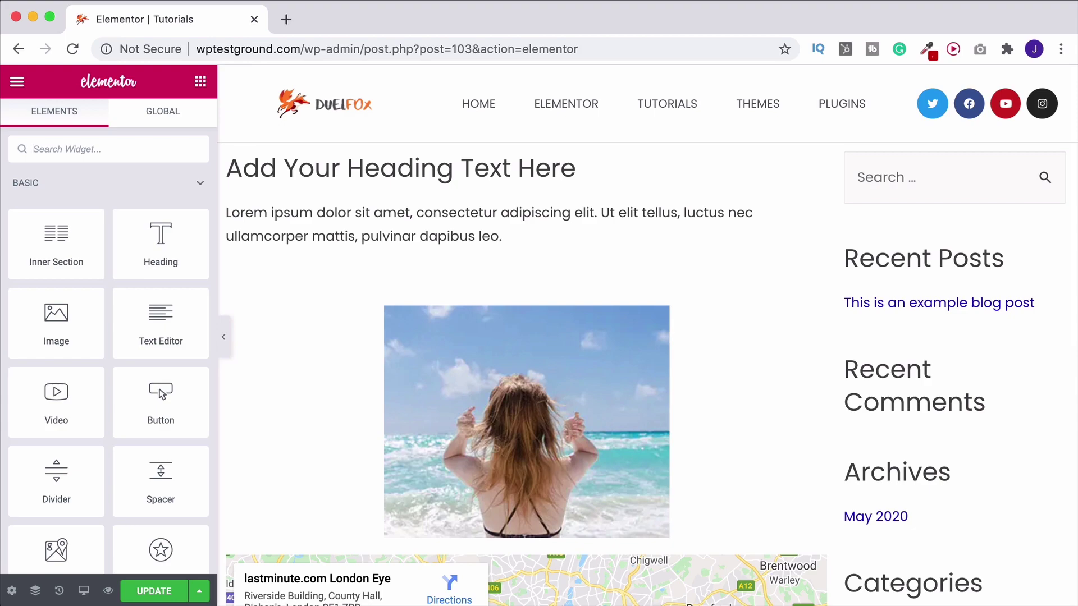
scroll(126, 418, down, 5)
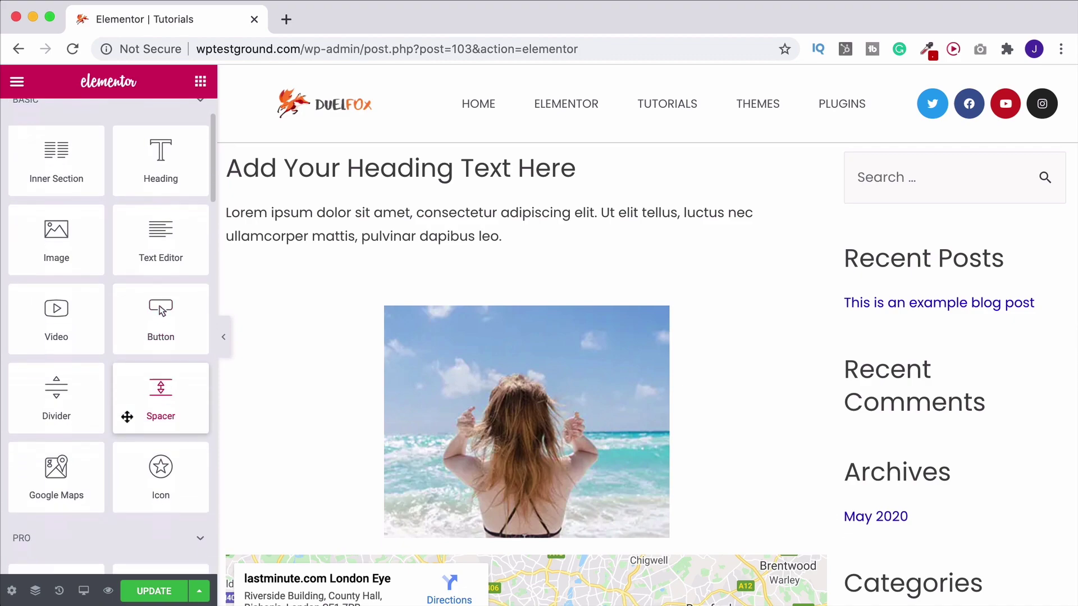
click(115, 391)
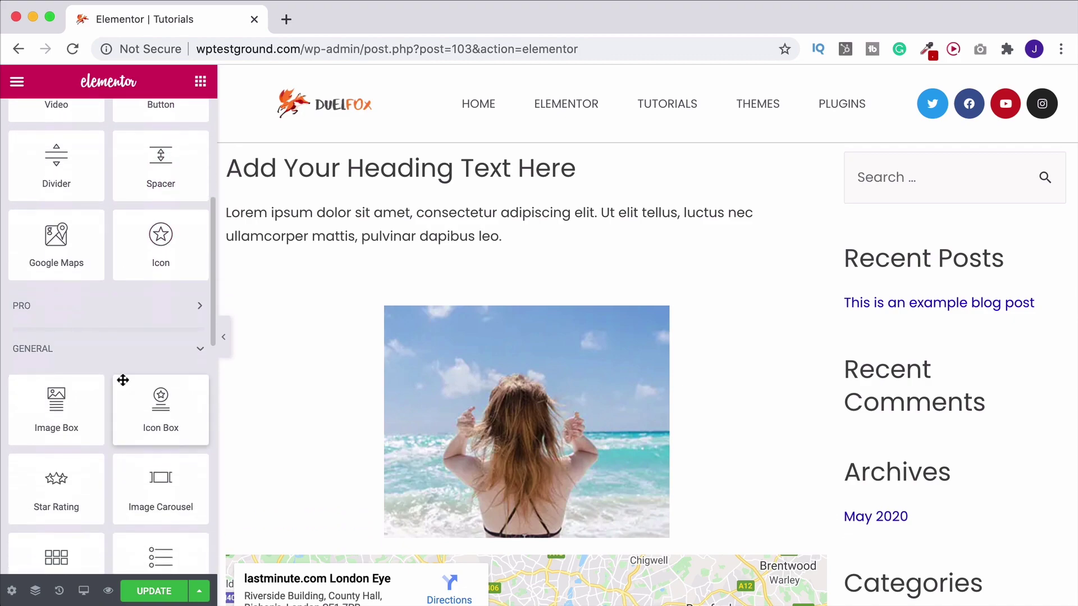
scroll(121, 387, down, 8)
scroll(122, 380, down, 5)
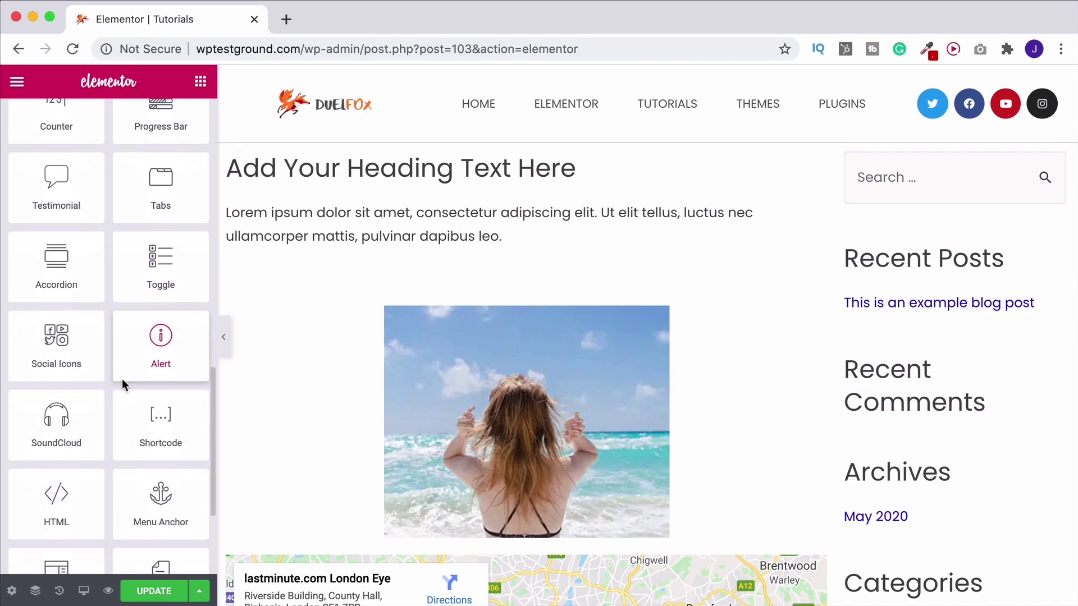
scroll(122, 380, up, 15)
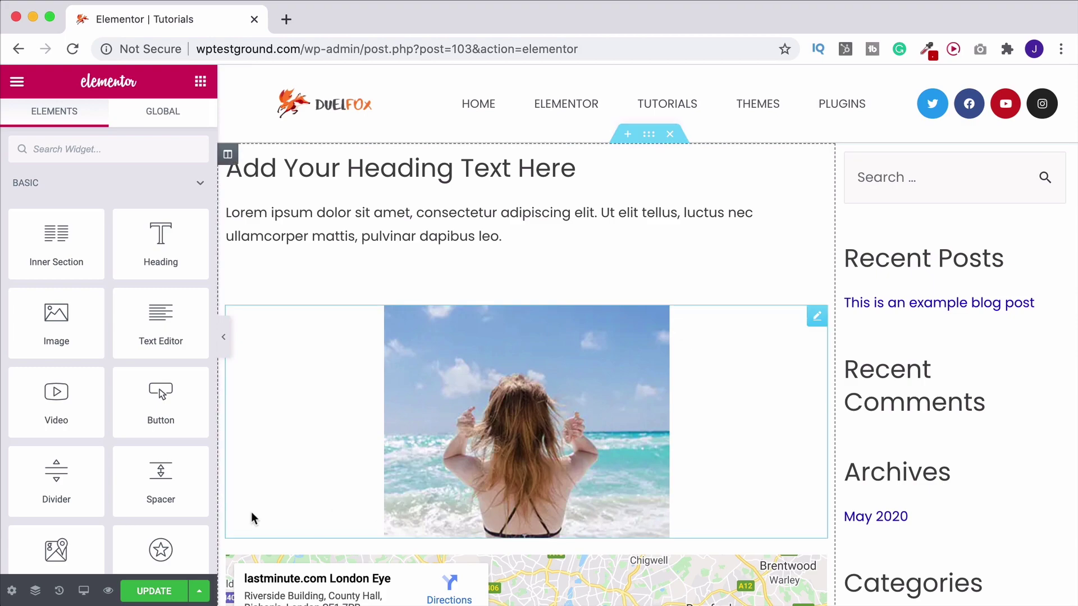
scroll(120, 468, down, 7)
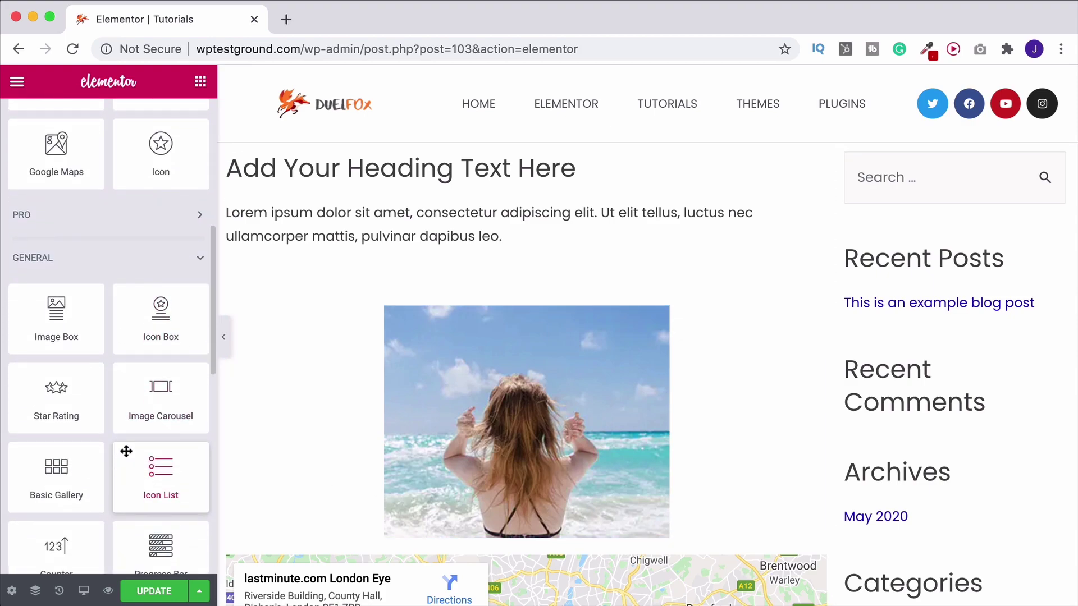
click(130, 214)
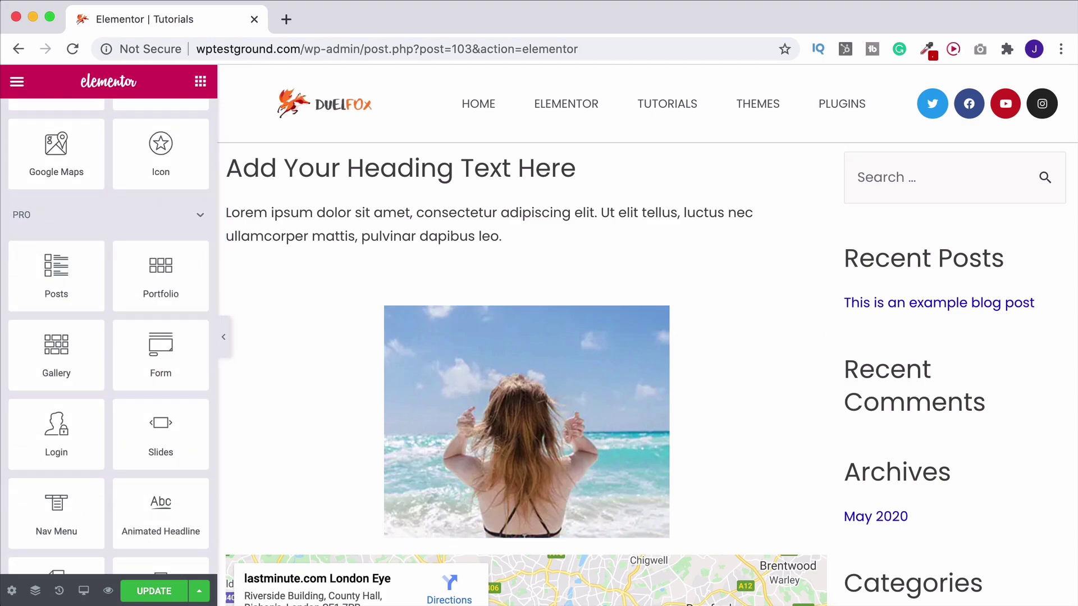
scroll(92, 482, down, 3)
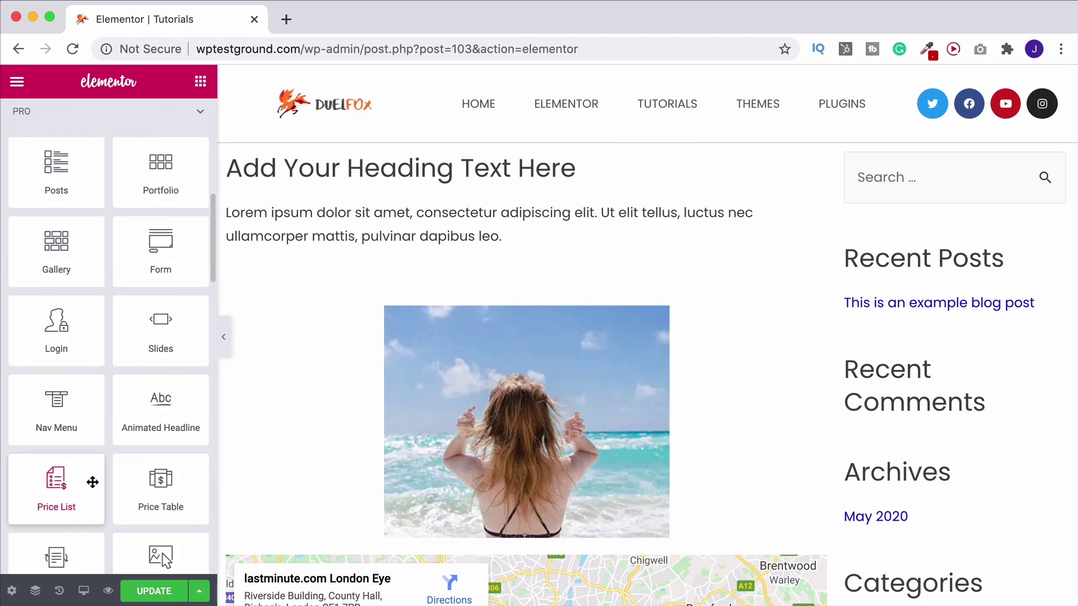
scroll(93, 482, up, 1)
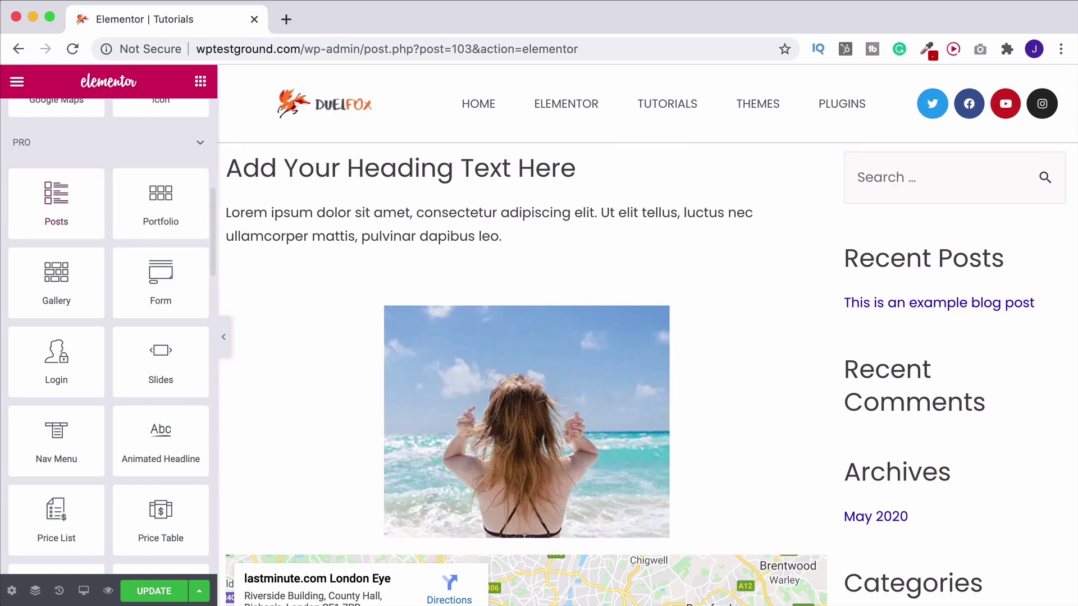
key(super+t)
text(duelfox.com/)
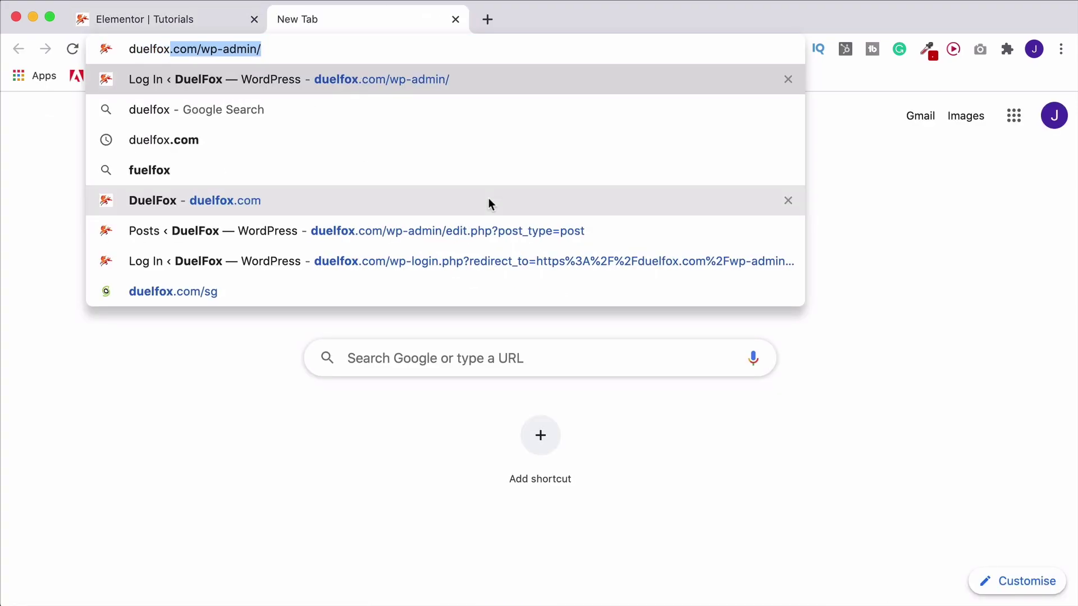
key(BackSpace)
text(element)
key(Return)
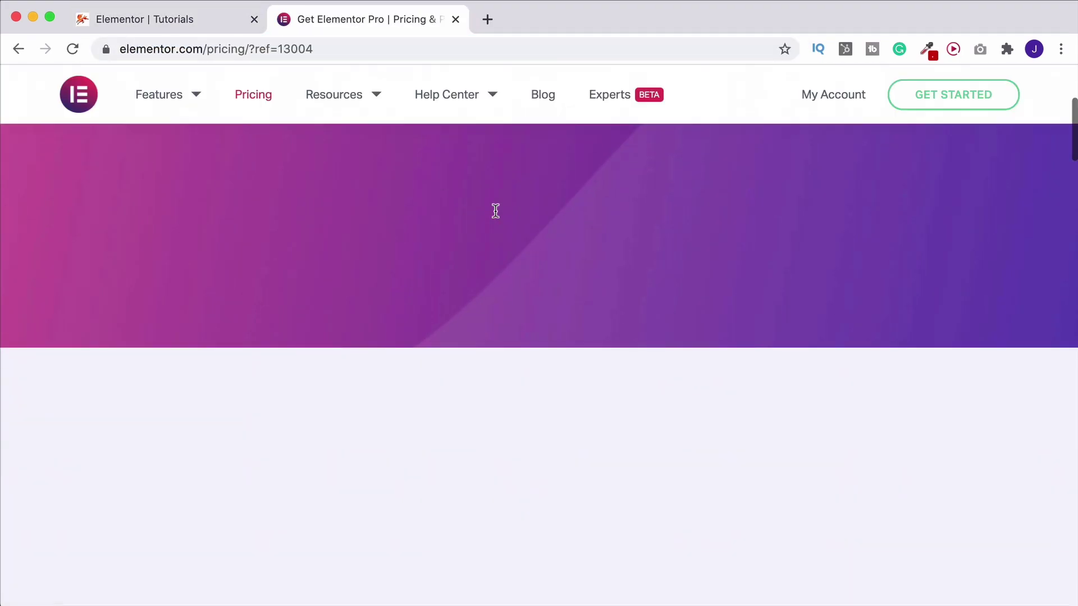
scroll(539, 280, down, 3)
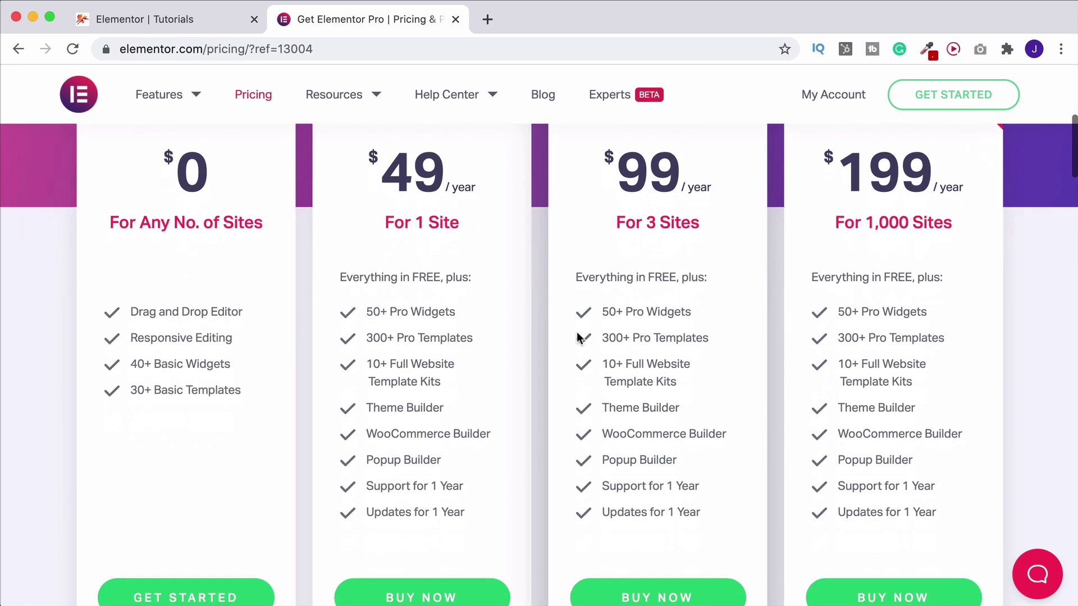
scroll(578, 337, up, 2)
scroll(578, 337, down, 3)
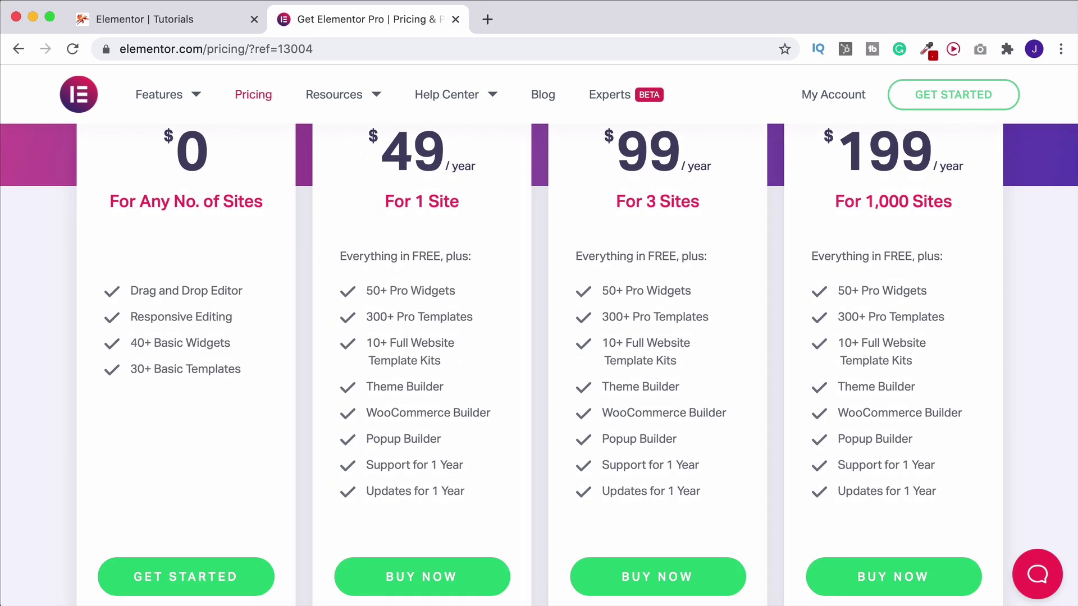
click(456, 20)
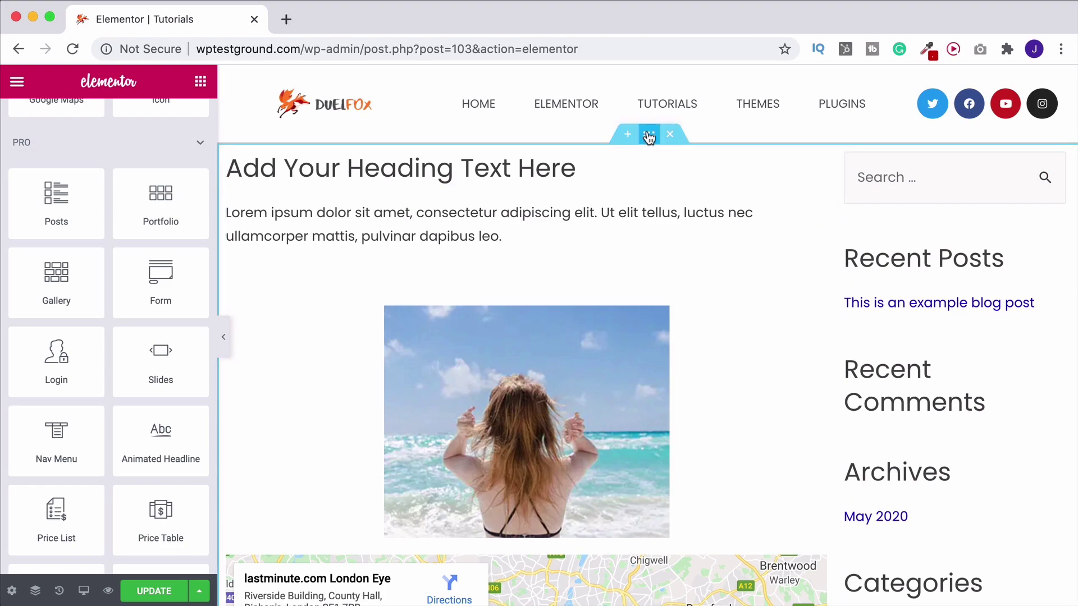
Delete the two-column section holding the heading, text, beach photo, map and sidebar.
click(672, 144)
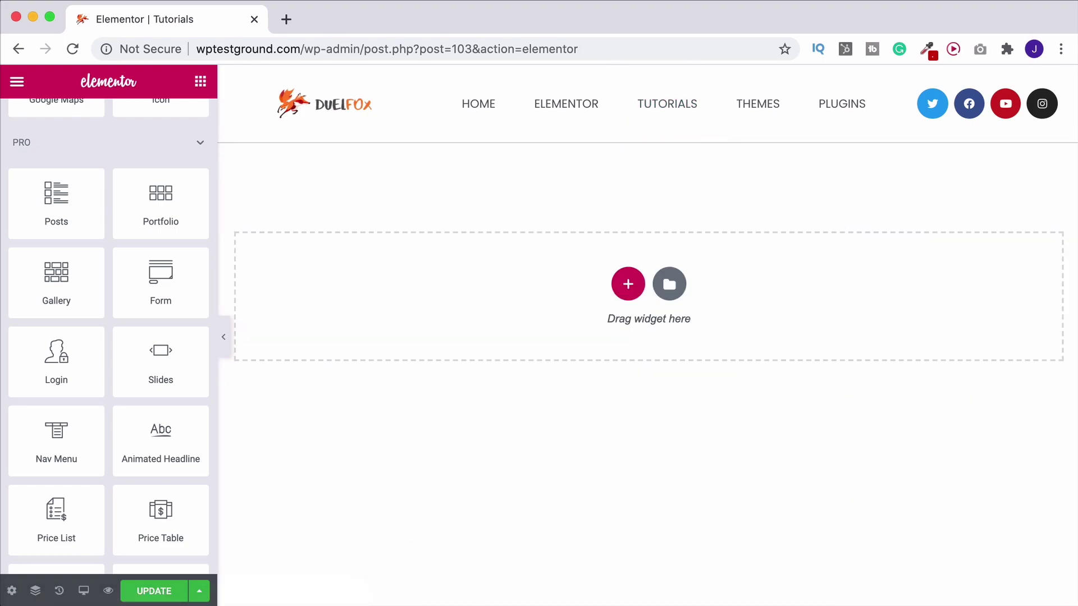